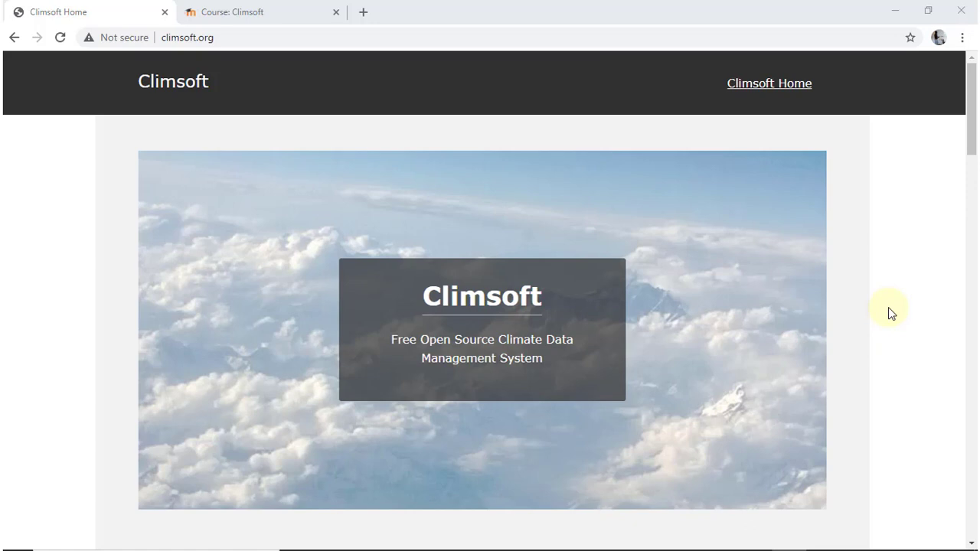
Look through the Climsoft community course page, including the list of manuals, tutorials and guides
key(ctrl+Tab)
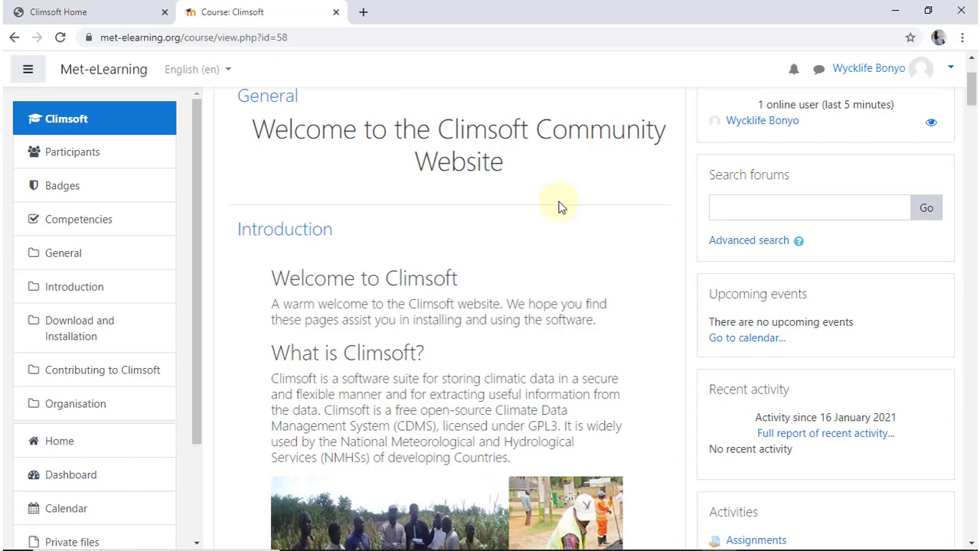
scroll(559, 206, down, 10)
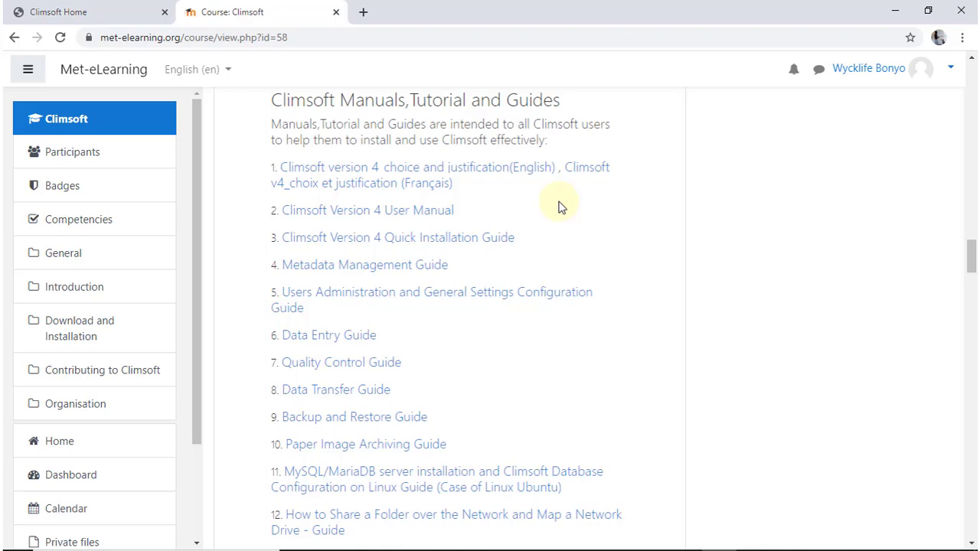
scroll(560, 204, down, 5)
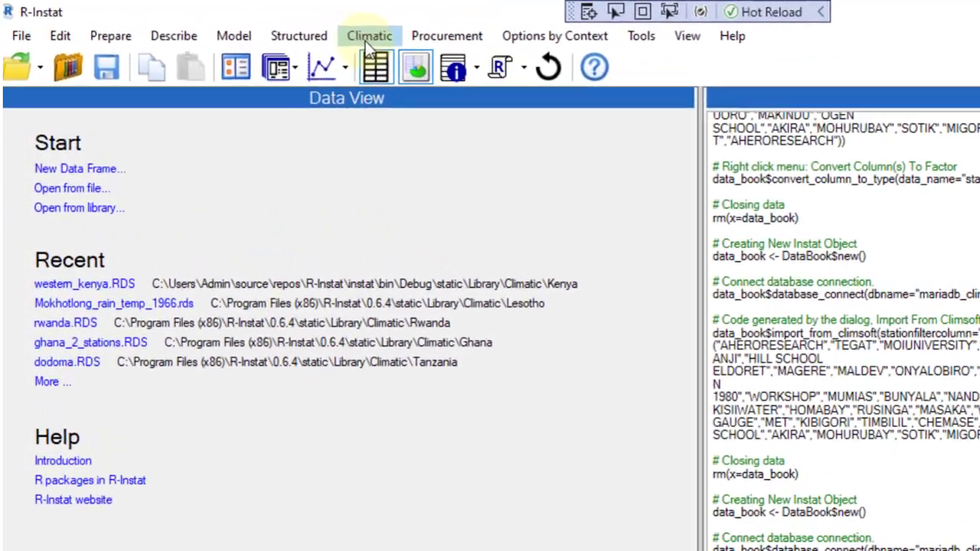
Switch to R-Instat and open the database connection settings of the Import From CLIMSOFT dialog
click(258, 25)
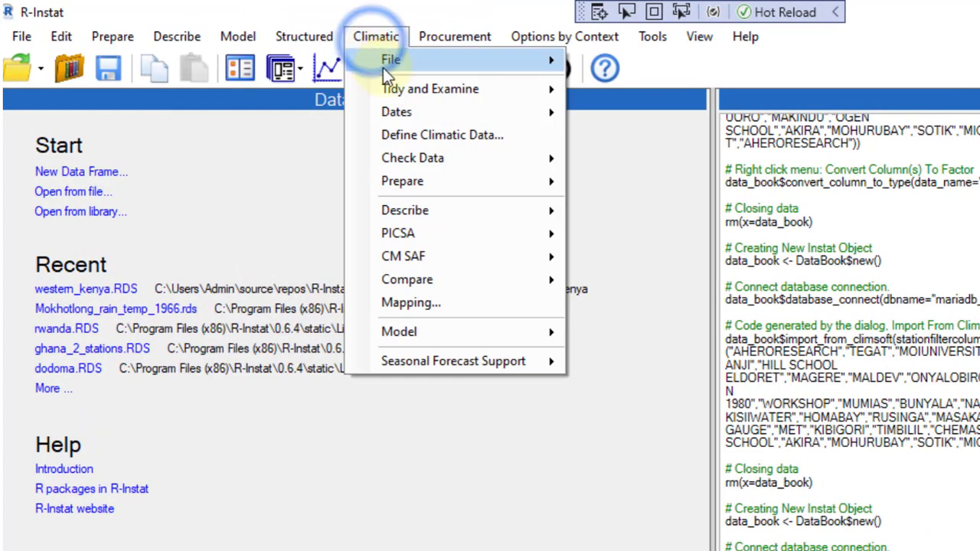
mouse_move(388, 68)
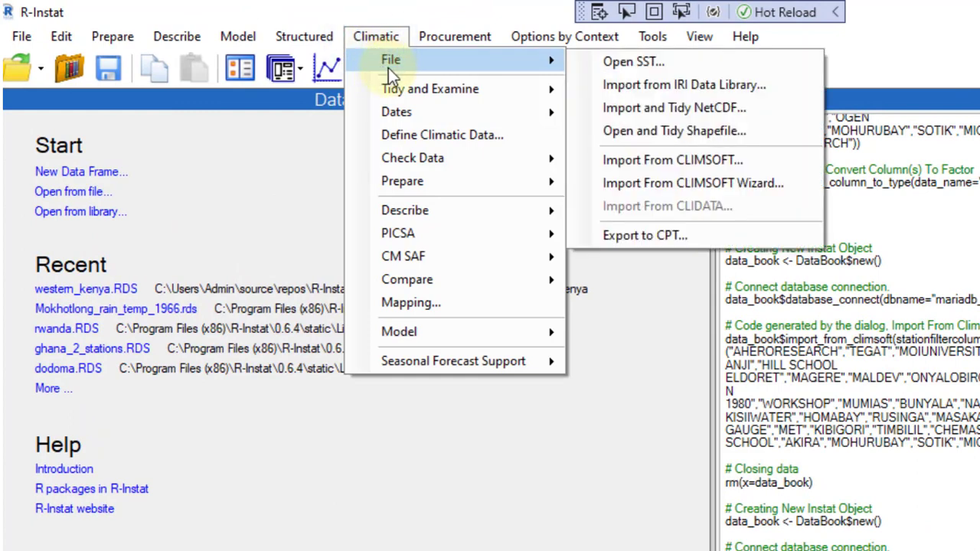
click(667, 164)
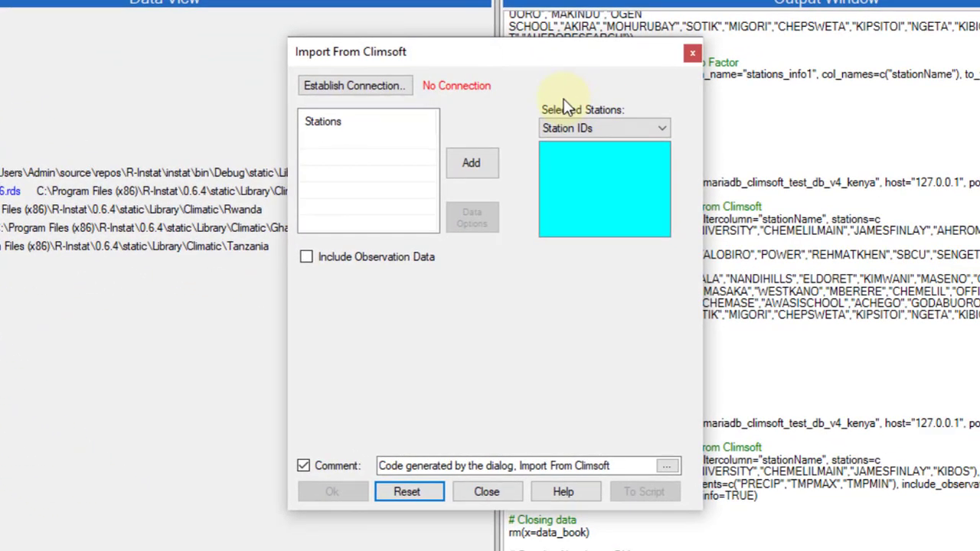
click(375, 90)
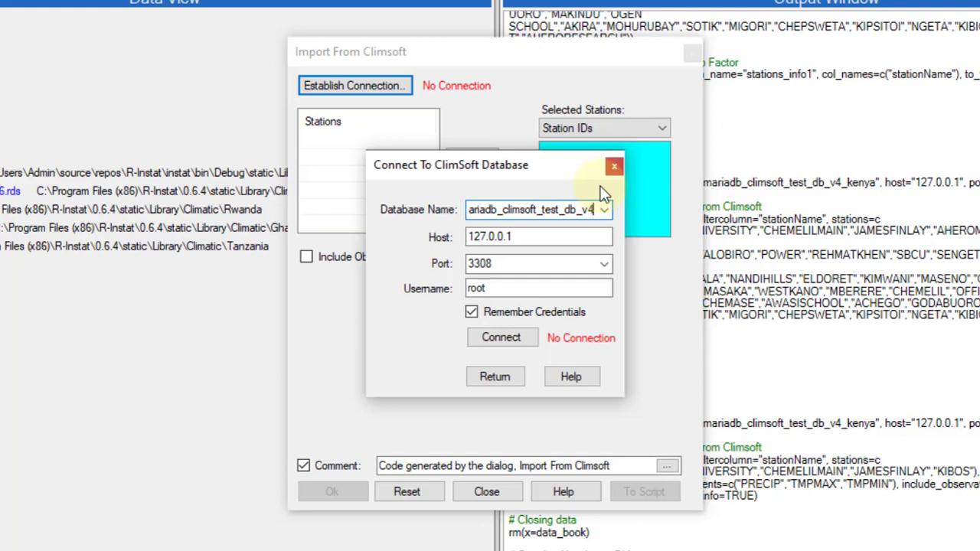
Connect to the mariadb_climsoft_test_db_v4_kenya database on host 127.0.0.1, port 3308, as root, entering the root password, and return to the import dialog
text(_kenya)
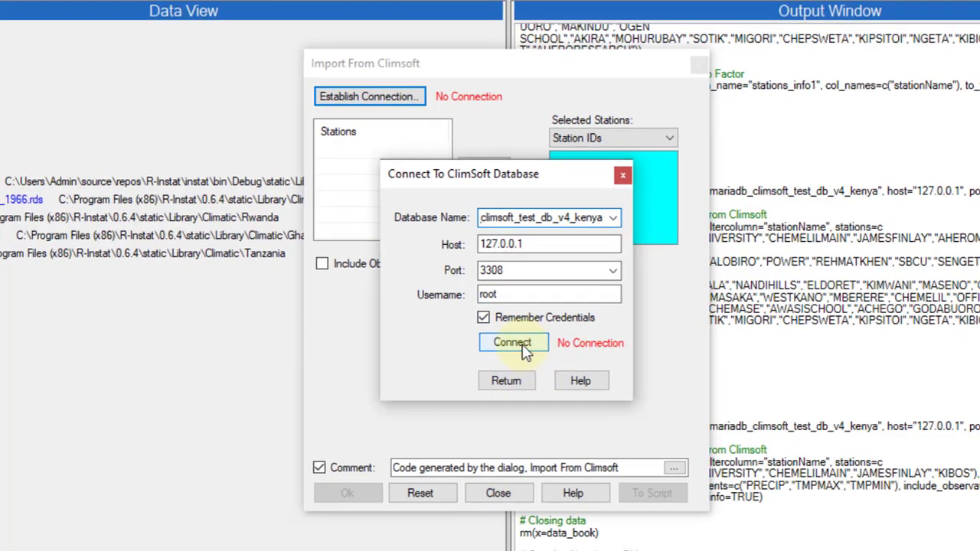
click(506, 341)
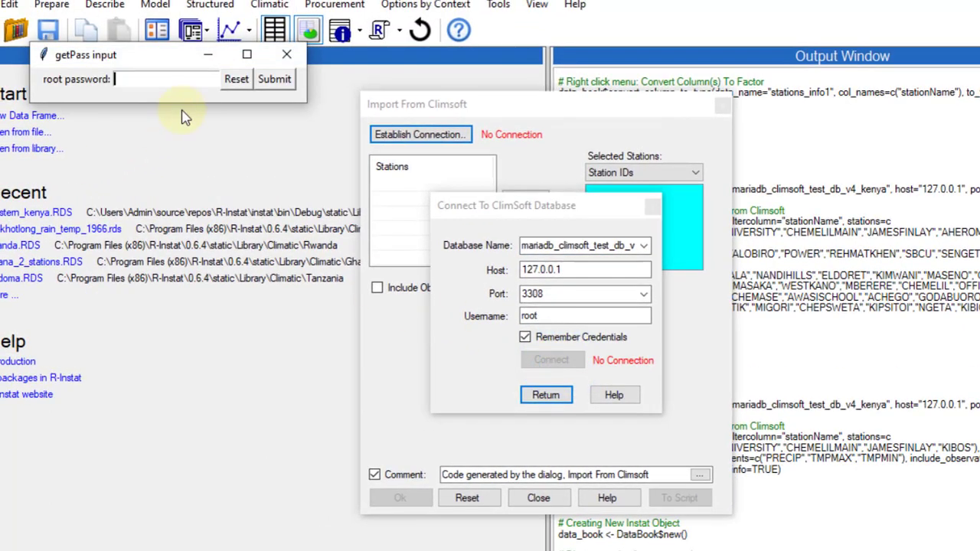
text(***)
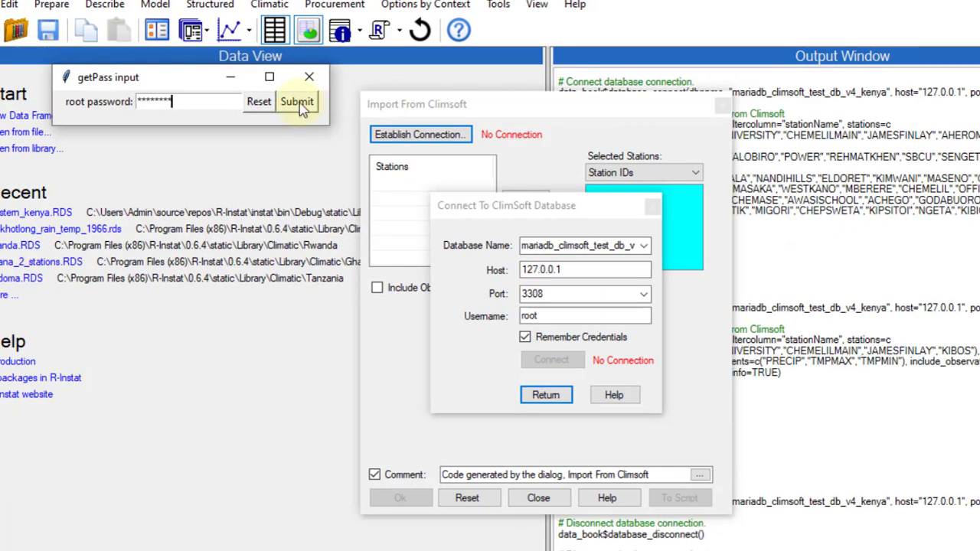
click(297, 102)
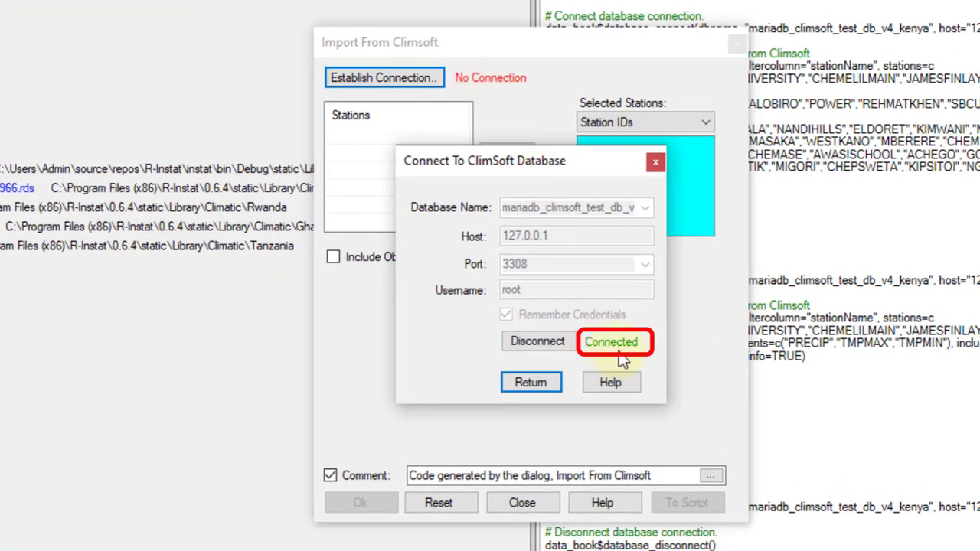
click(547, 381)
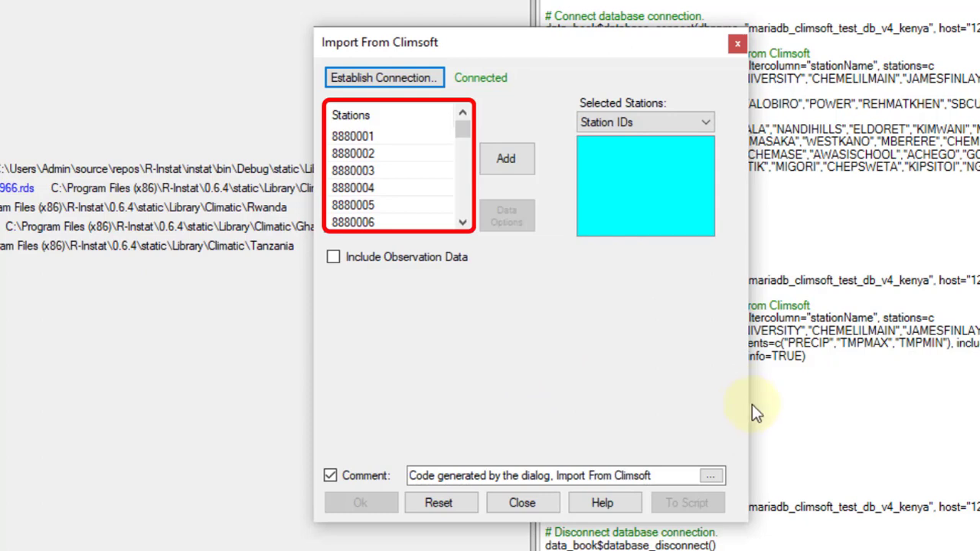
List the stations by Station Names, add all of them to the selected stations, and import their information
click(666, 127)
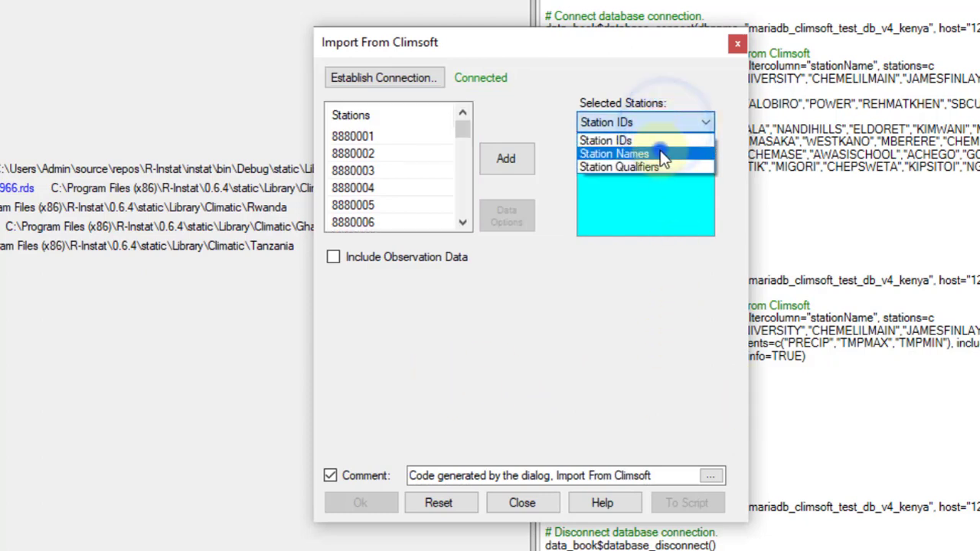
click(662, 155)
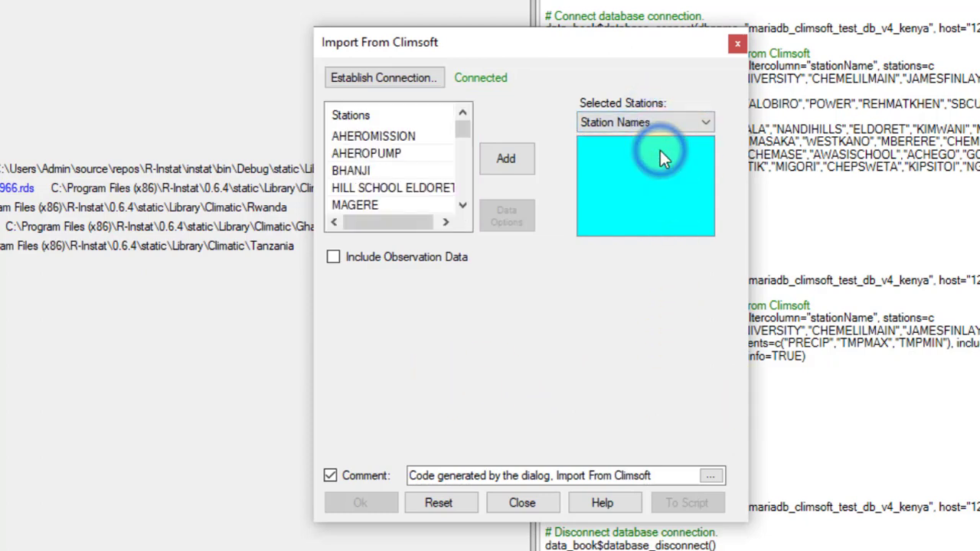
right_click(409, 141)
click(448, 181)
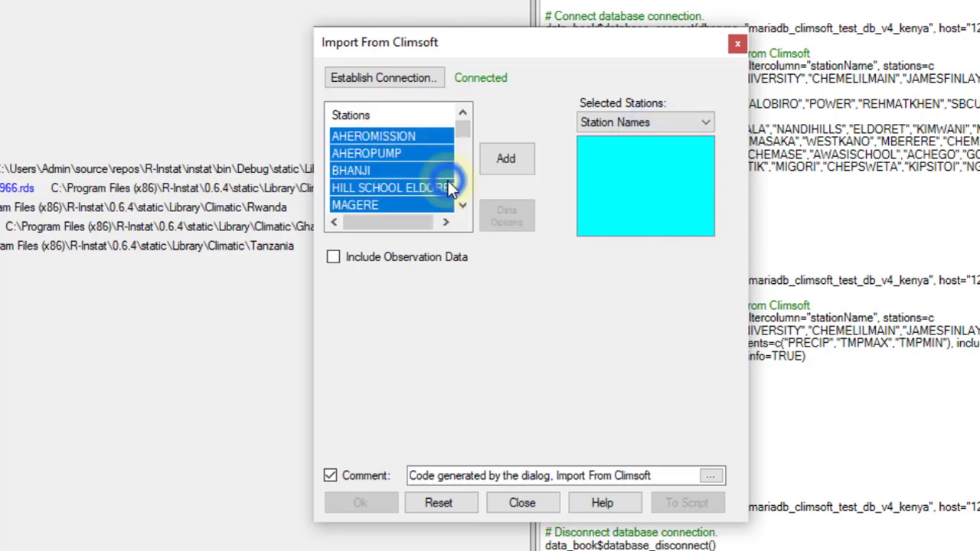
click(514, 163)
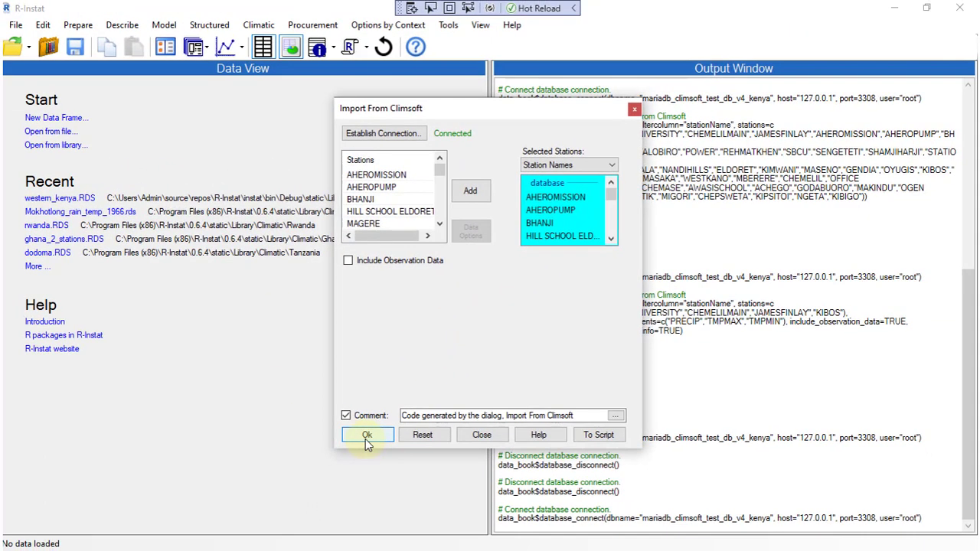
click(367, 435)
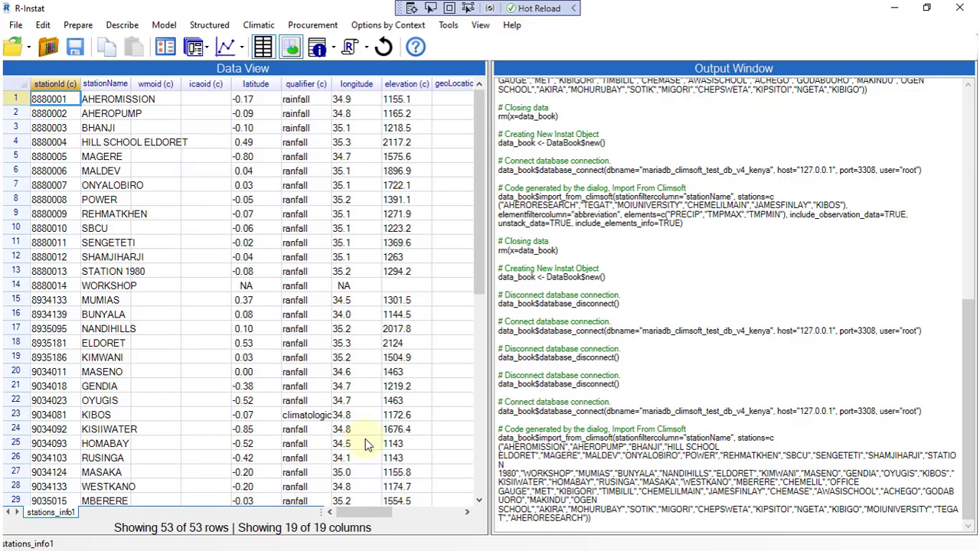
Show only the data view and examine the levels and frequencies of the qualifier factor
click(291, 47)
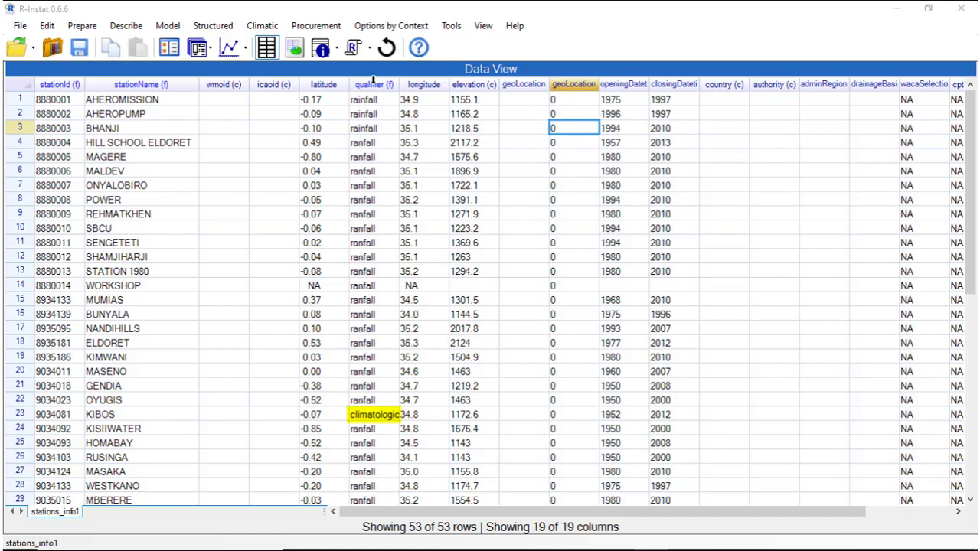
right_click(374, 83)
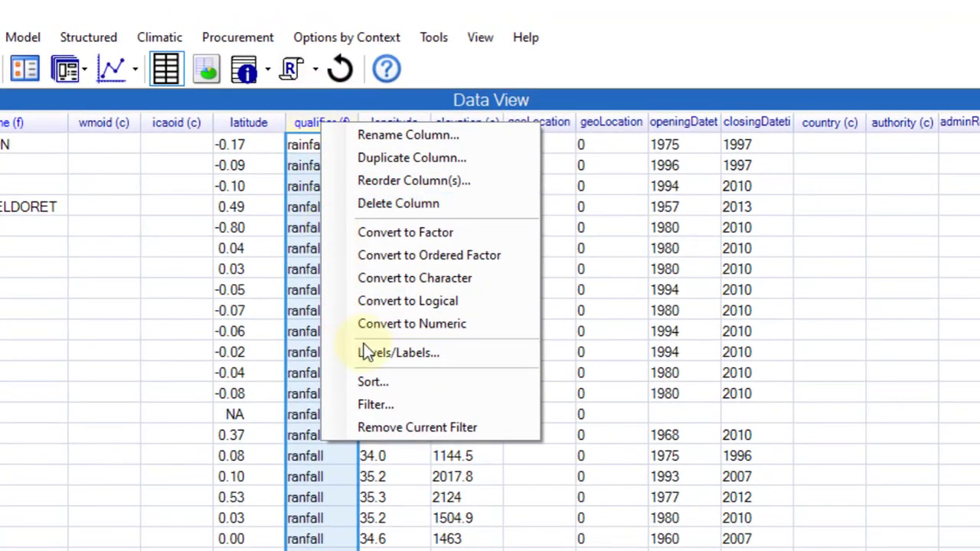
click(366, 350)
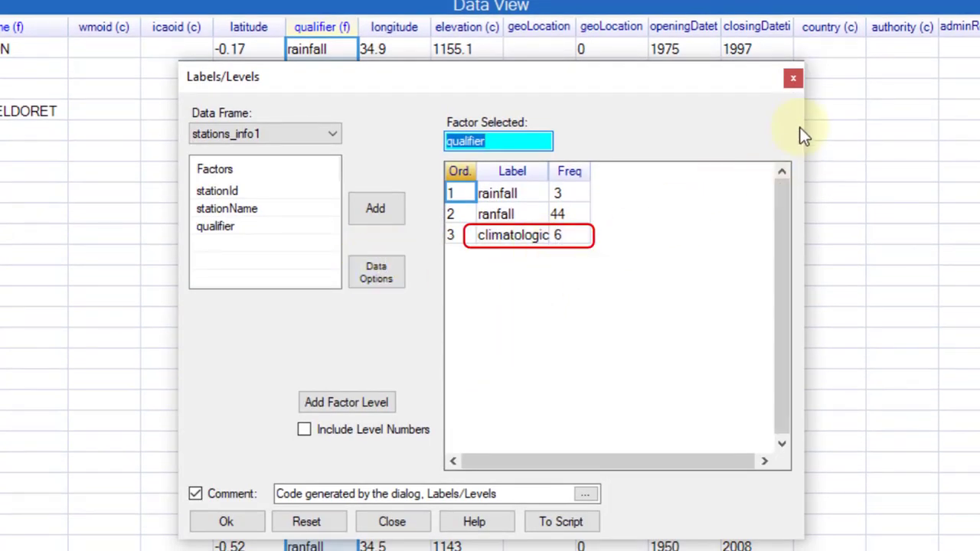
click(793, 79)
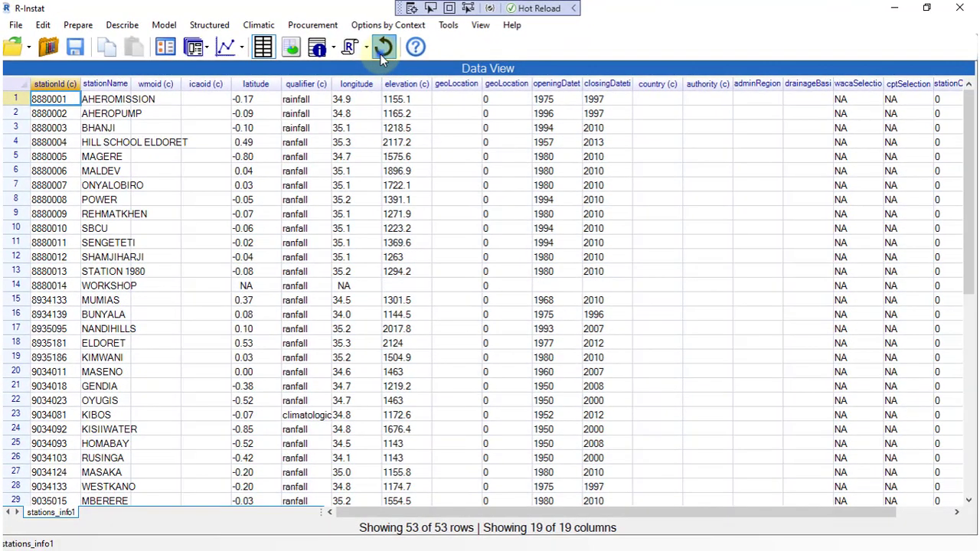
Restore the default window layout and close the data book, confirming the closure
click(380, 54)
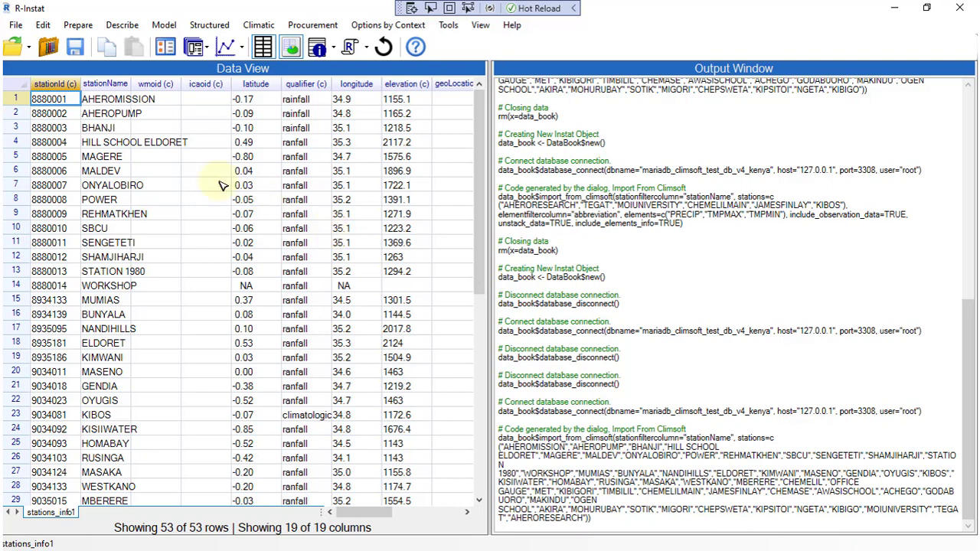
click(15, 27)
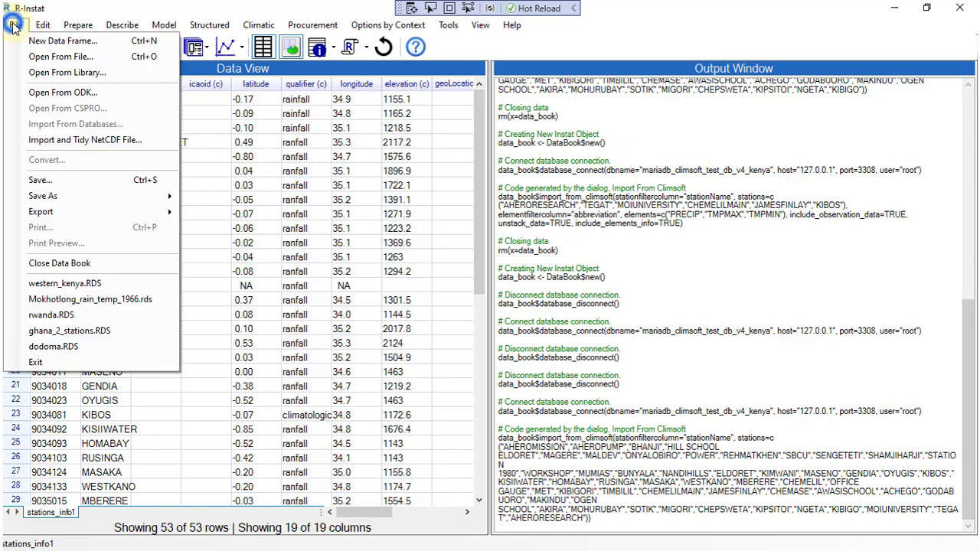
click(46, 266)
click(489, 334)
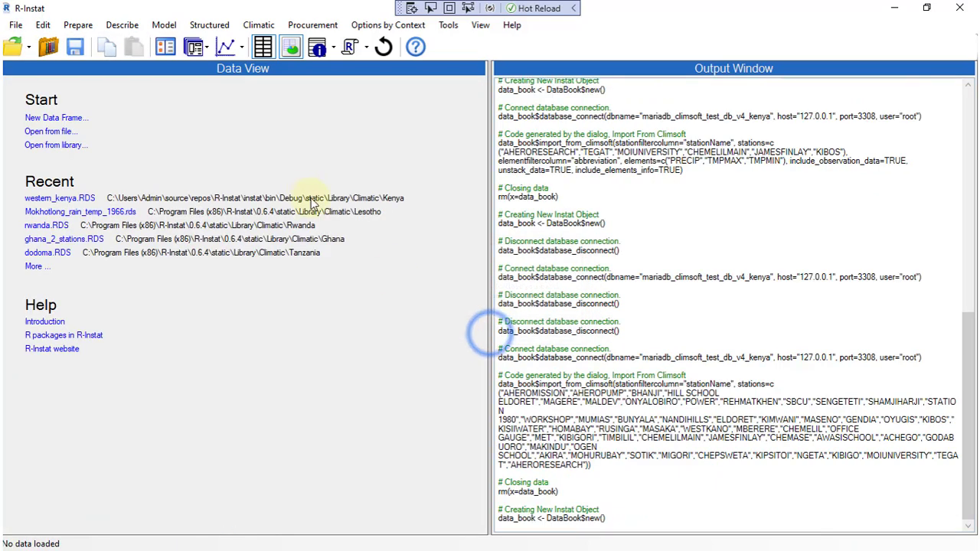
Reopen the Climsoft import and import observation data with flags for all stations, choosing PRECIP by Element Abbreviation
click(198, 48)
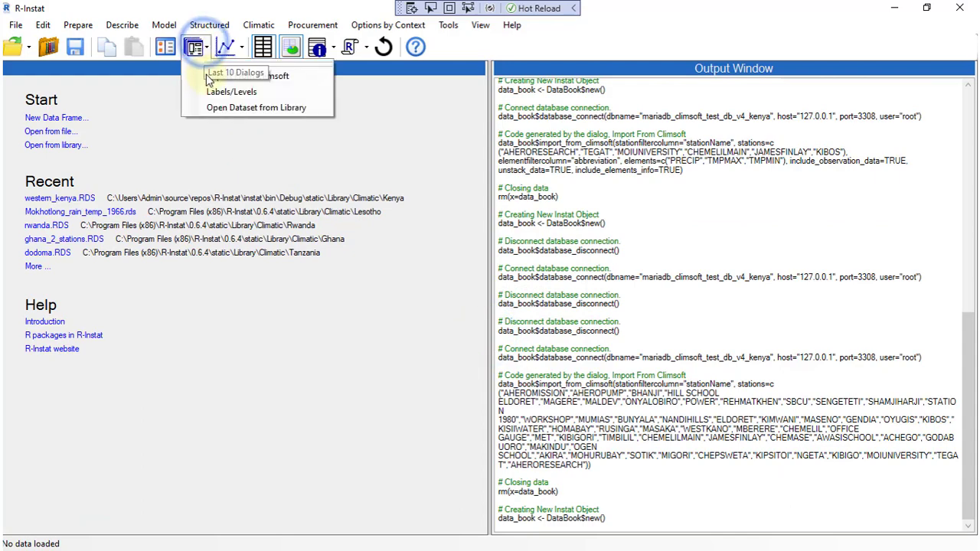
click(230, 75)
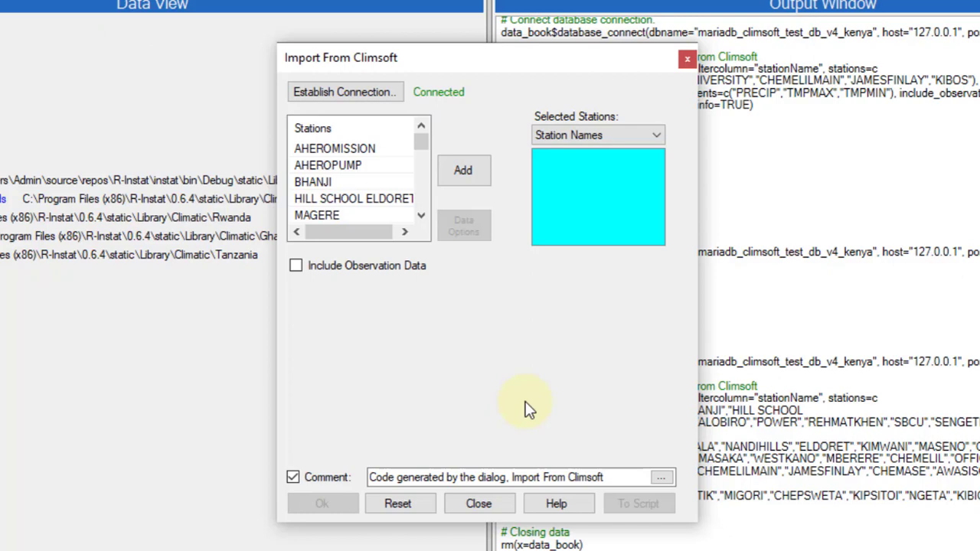
click(296, 265)
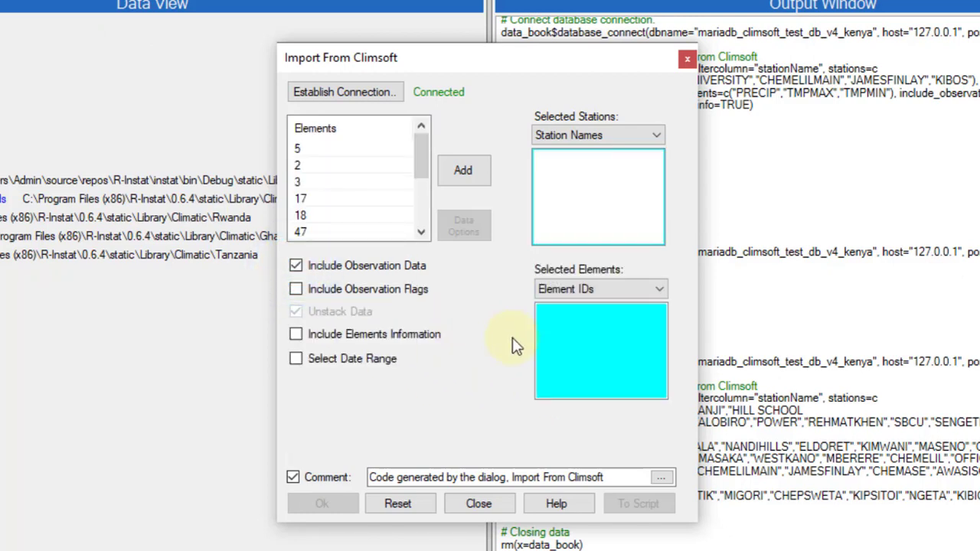
click(621, 290)
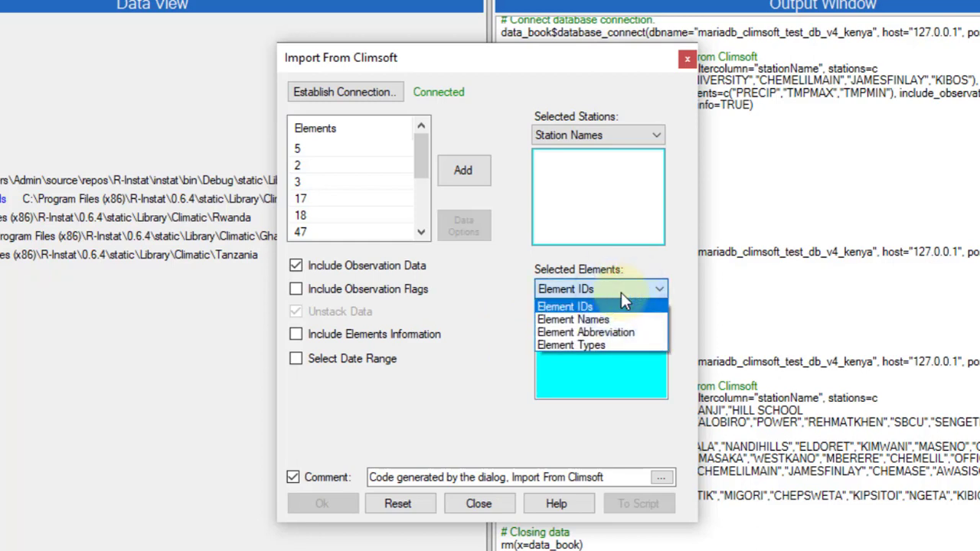
click(617, 334)
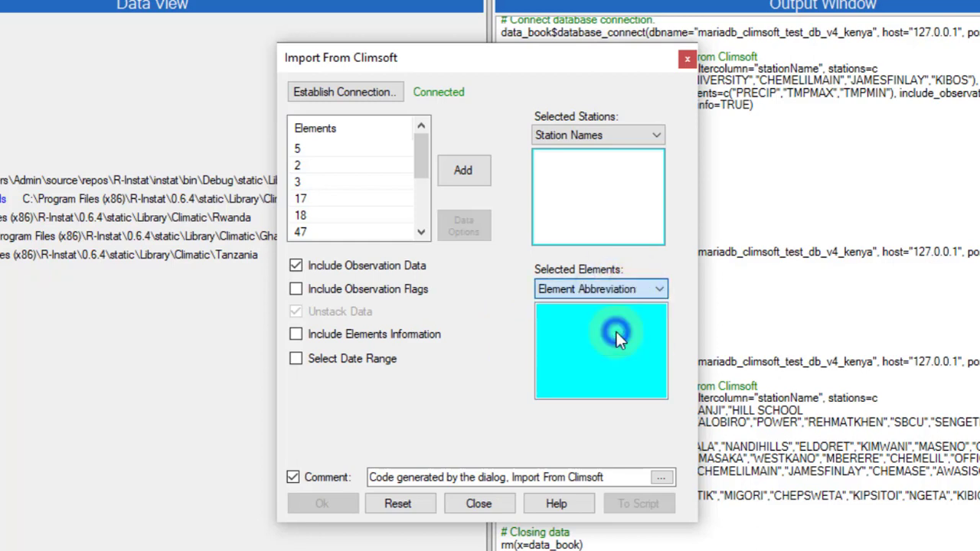
double_click(340, 147)
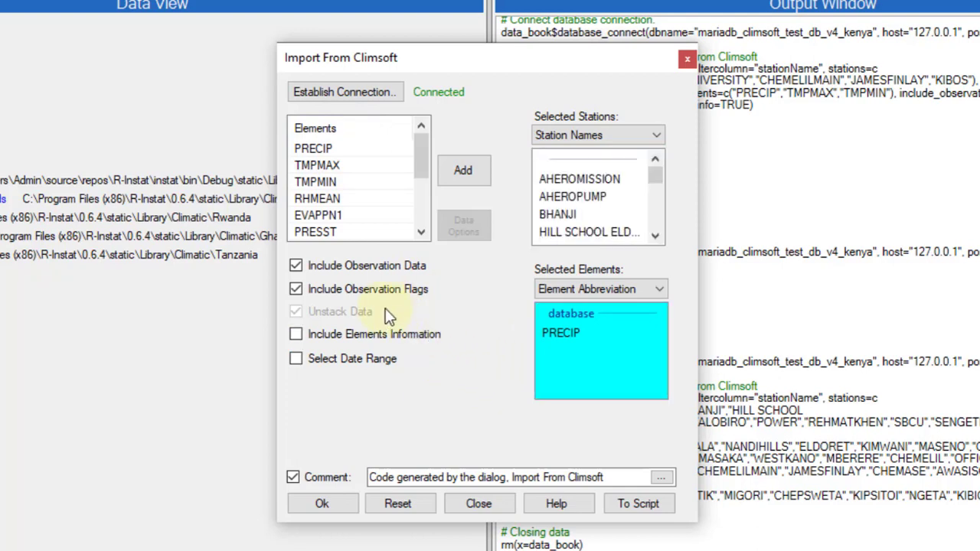
click(328, 509)
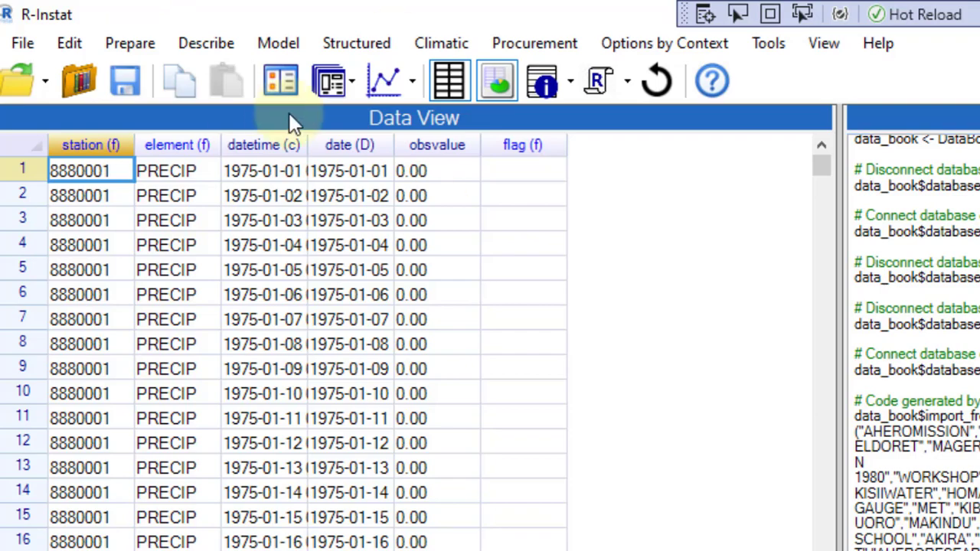
Reopen the Climsoft import and replace the selected stations with a set including AHERORESEARCH, TEGAT, MOIUNIVERSITY, KIBOS and CHEMELILMAIN
click(331, 80)
click(405, 137)
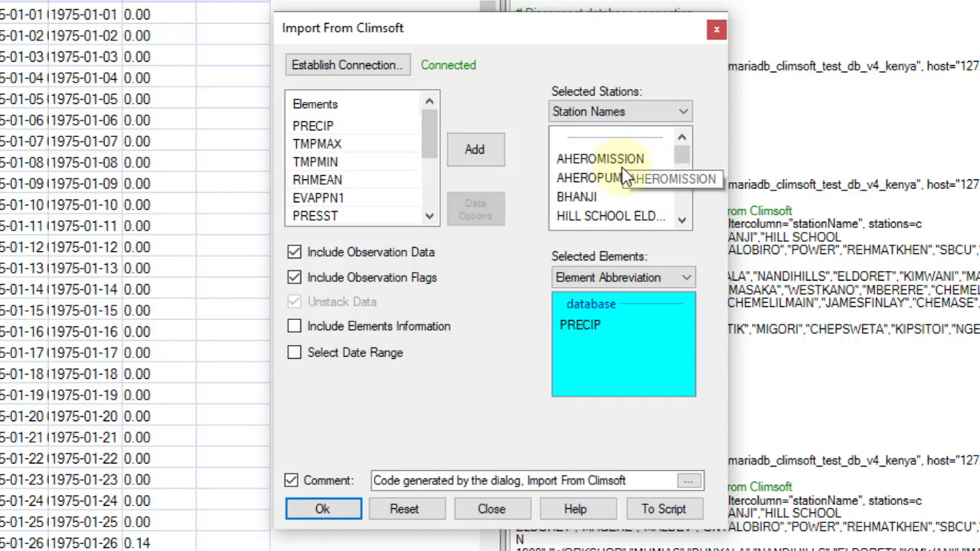
right_click(622, 163)
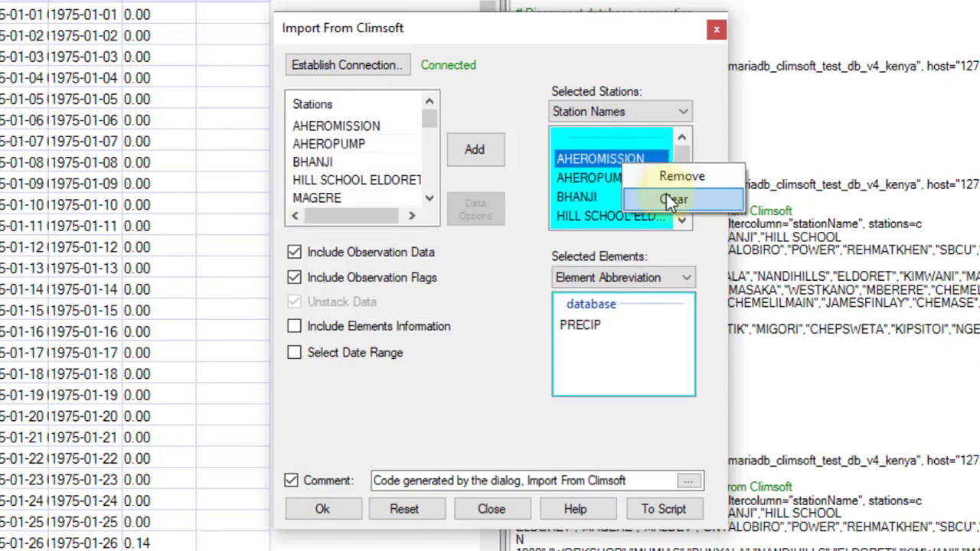
click(666, 194)
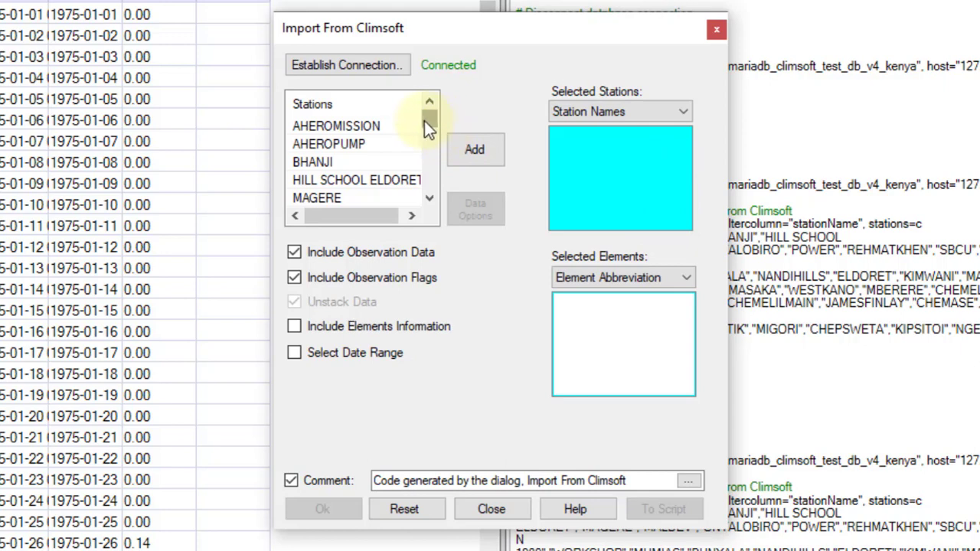
scroll(425, 121, down, 10)
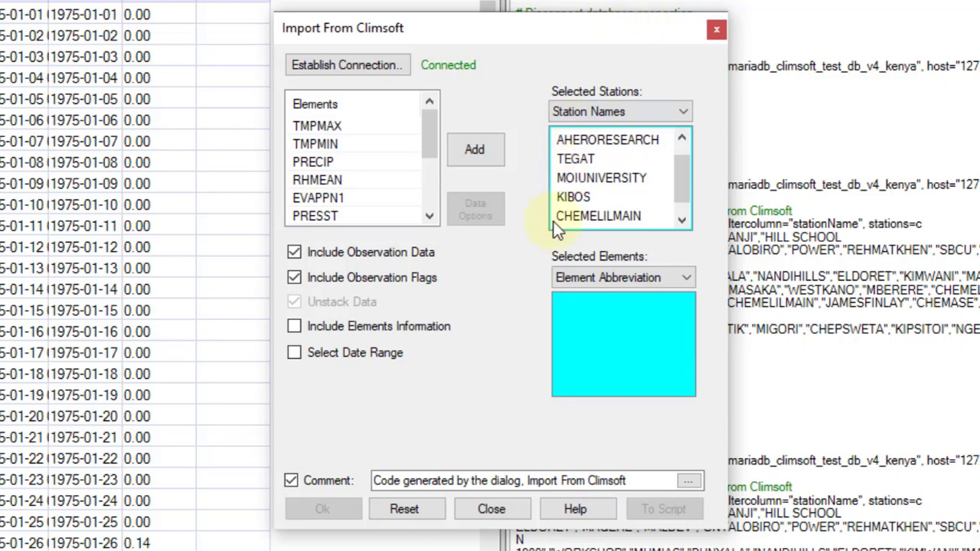
Import unstacked observation data with elements information but without flags for PRECIP, TMPMAX and TMPMIN, chosen by Element Abbreviation
click(602, 277)
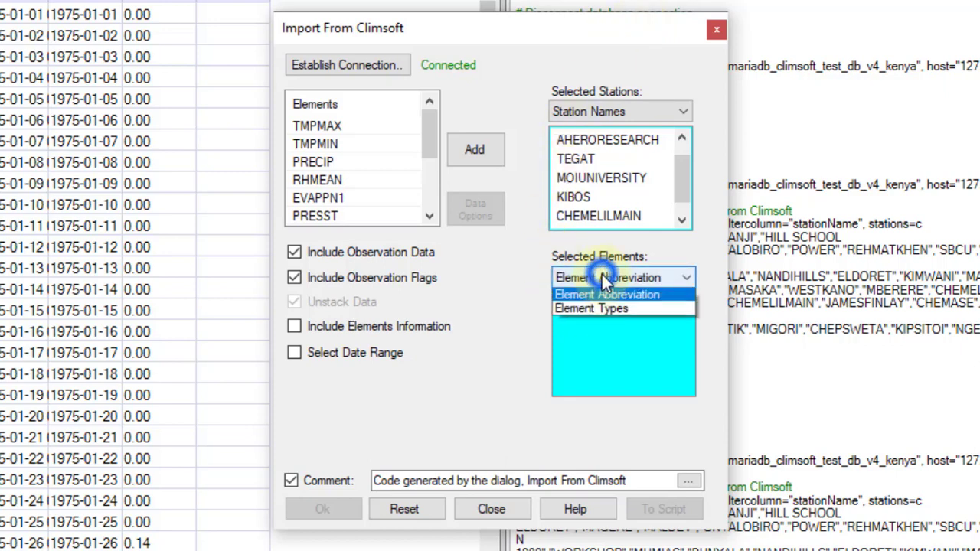
click(634, 326)
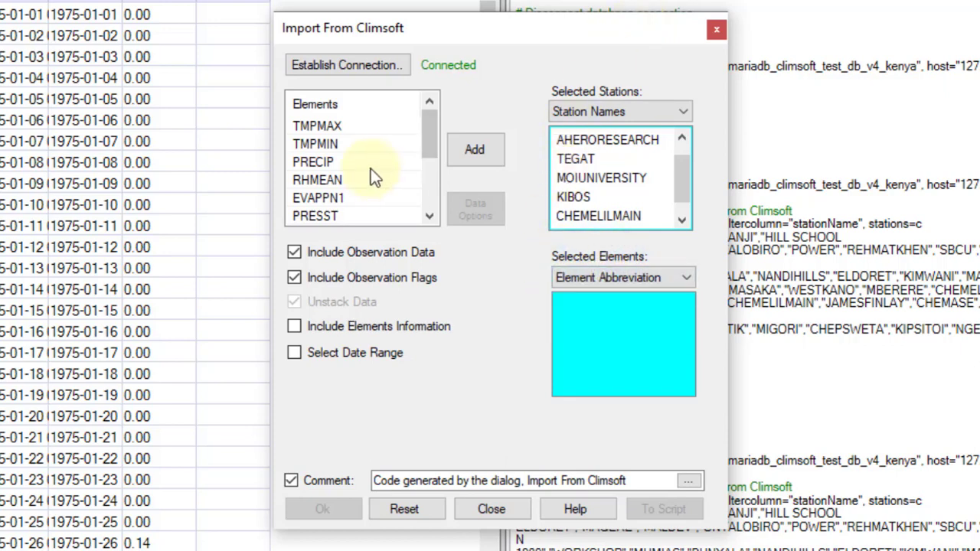
double_click(371, 160)
double_click(380, 126)
double_click(387, 144)
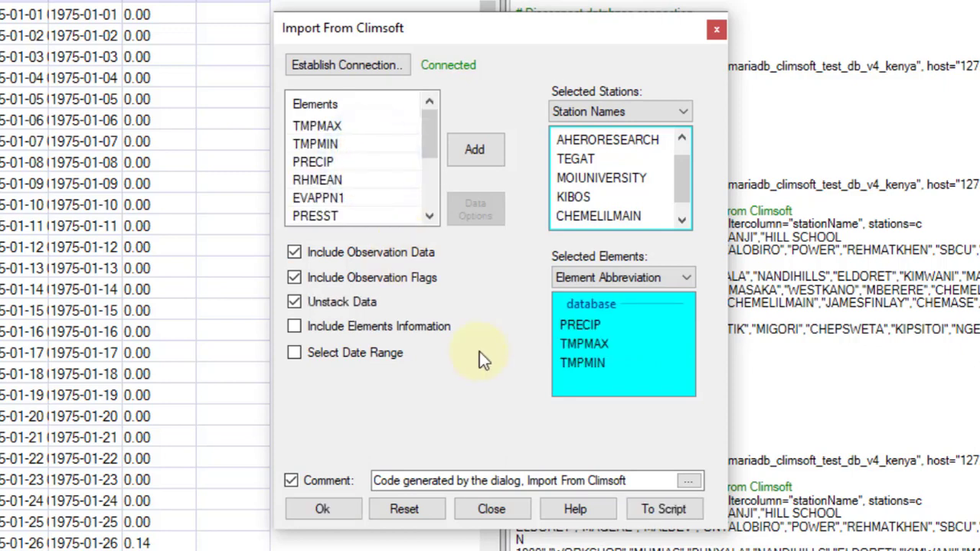
click(295, 278)
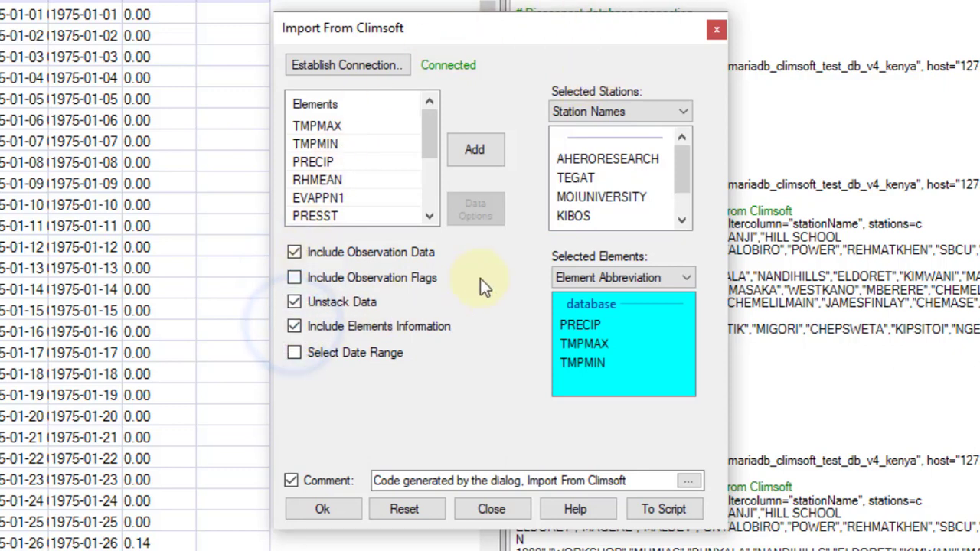
click(321, 505)
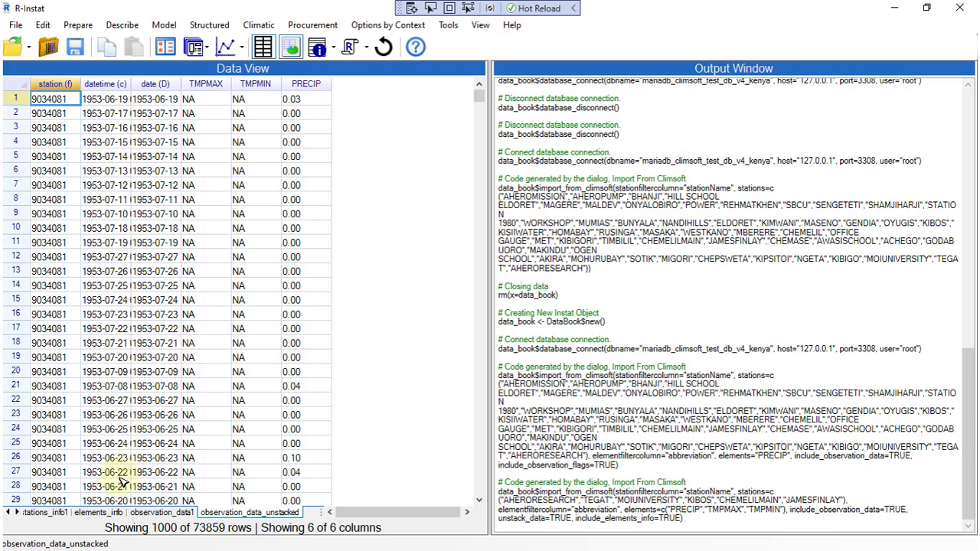
Review the stations_info1, elements_info, observation_data1 and observation_data_unstacked data frames, including the levels of the element factor in observation_data1
click(47, 512)
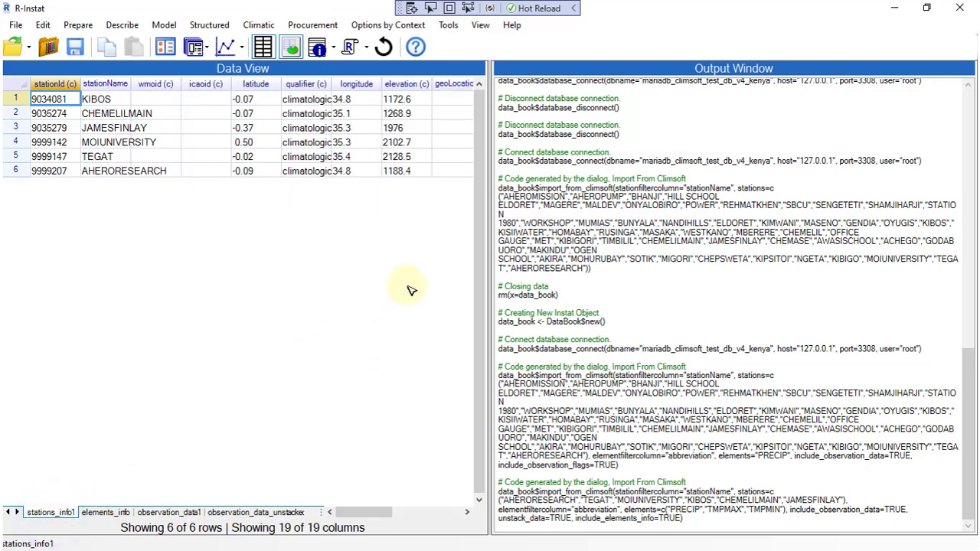
click(109, 512)
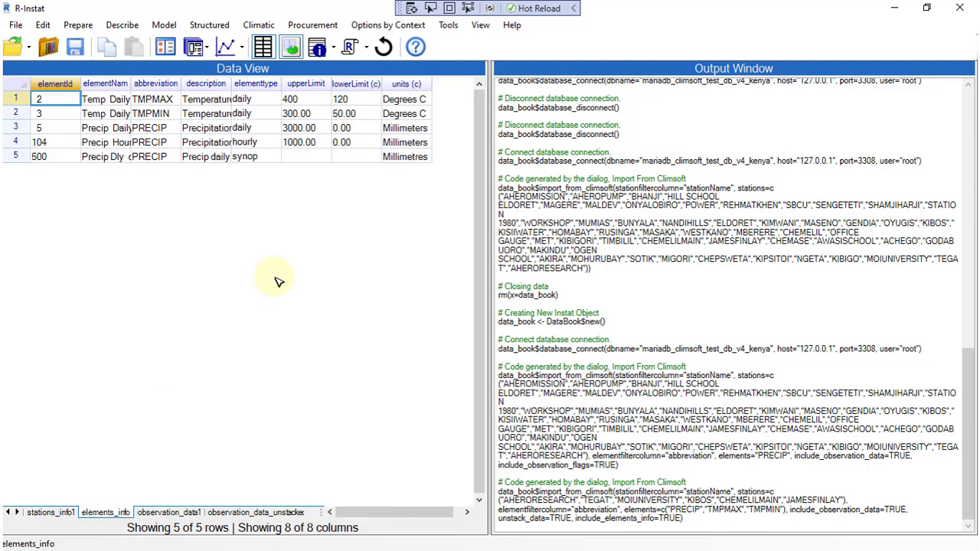
click(182, 512)
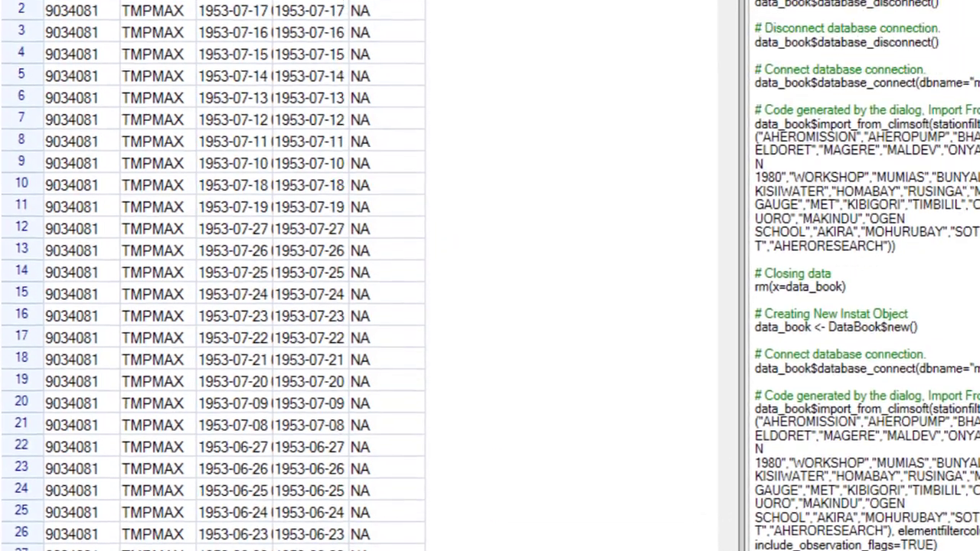
right_click(146, 124)
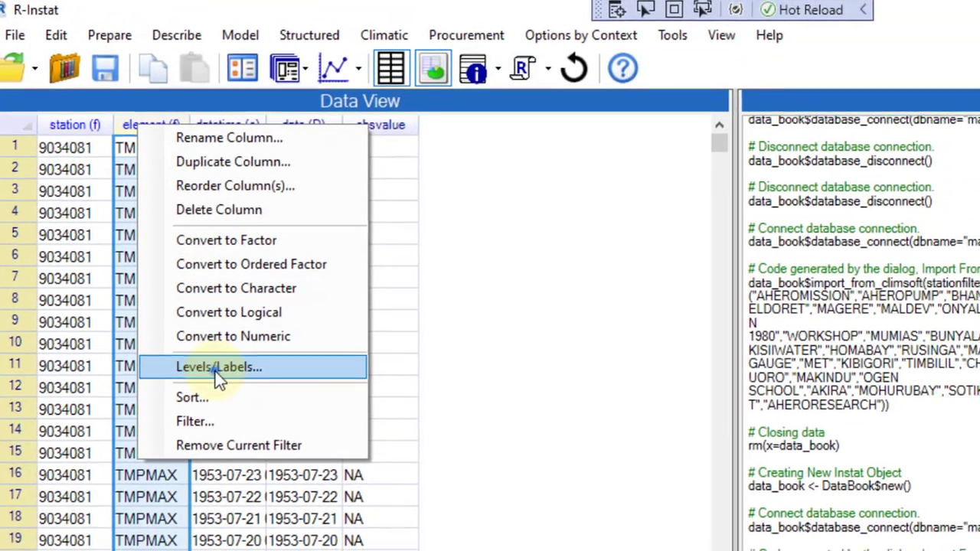
click(219, 371)
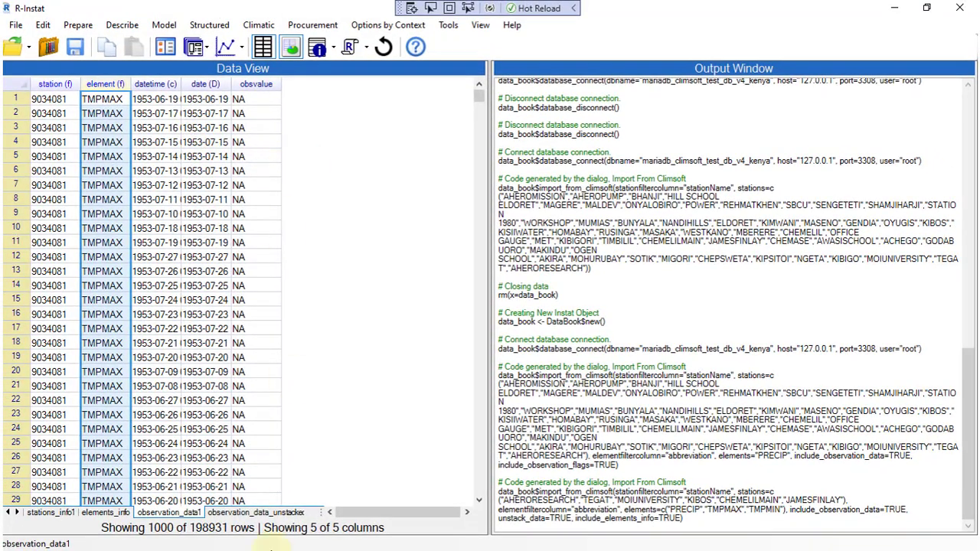
click(256, 513)
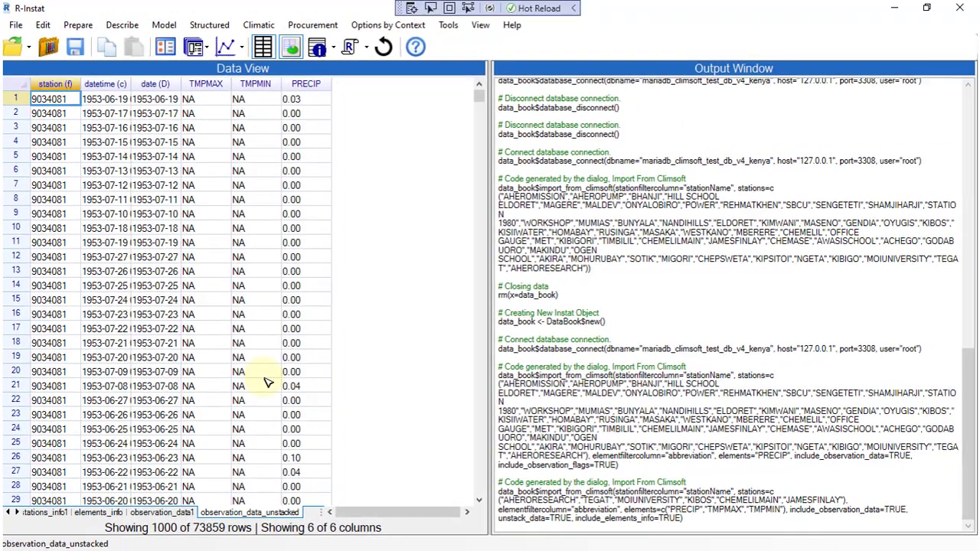
Plot the whole observation_data_unstacked data frame with the climatic Visualise Data tool
click(258, 24)
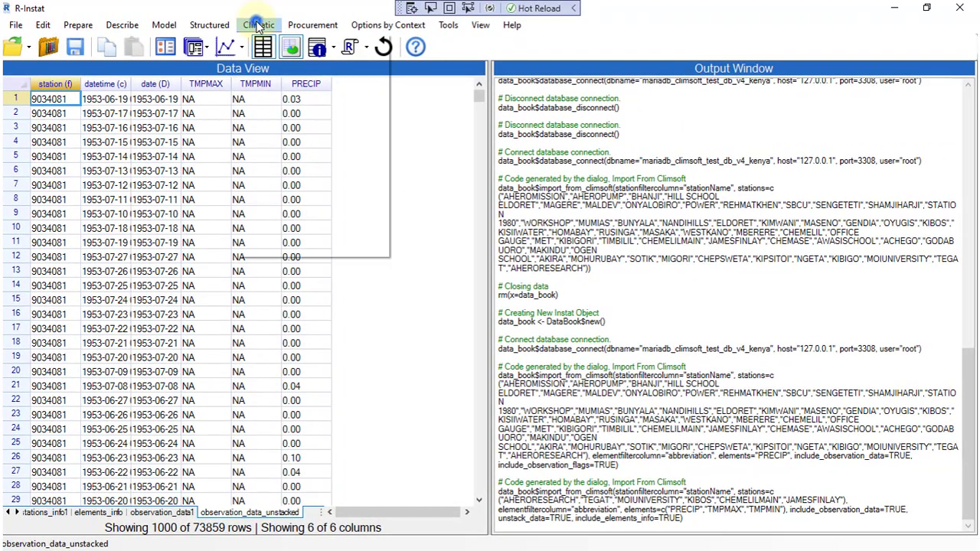
mouse_move(295, 60)
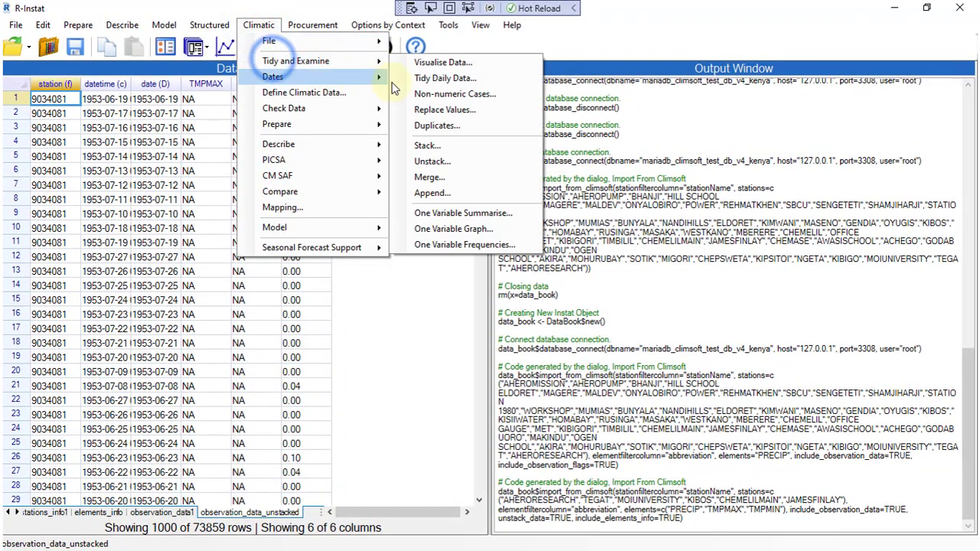
click(433, 63)
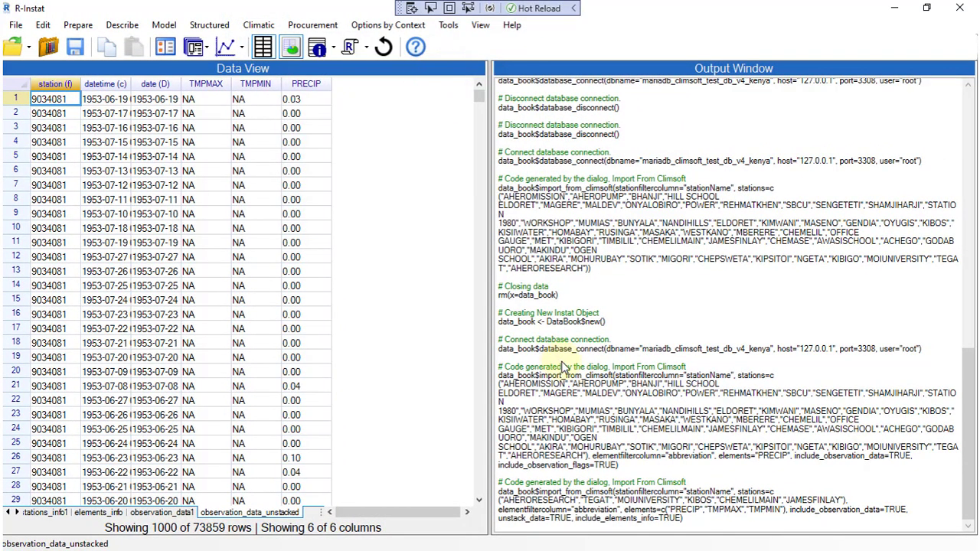
click(361, 416)
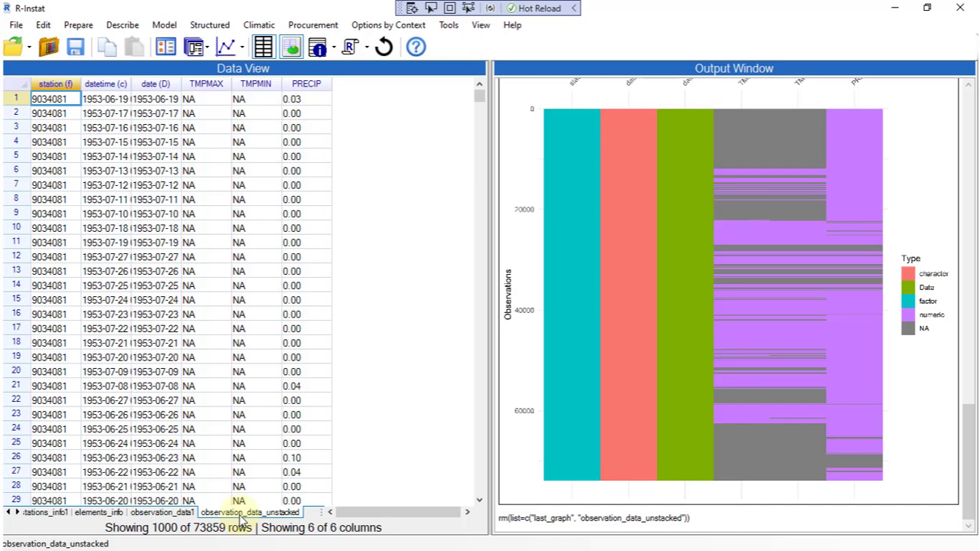
Delete the observation_data_unstacked and stations_info1 data frames from the data book
right_click(247, 512)
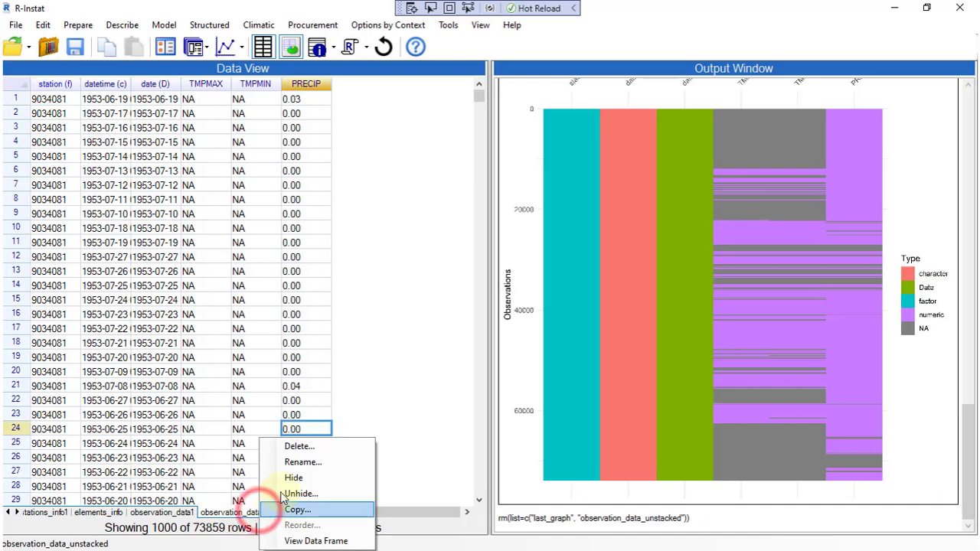
click(317, 448)
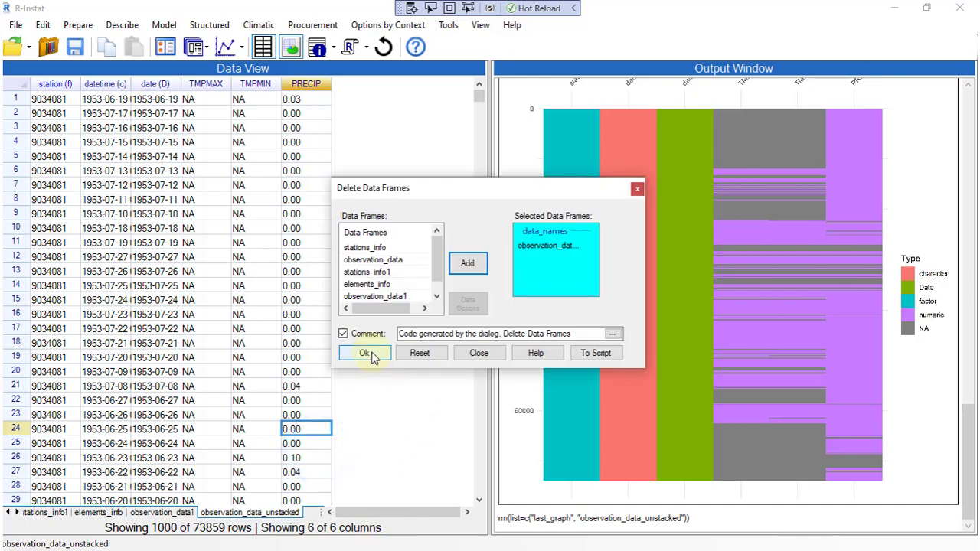
click(366, 354)
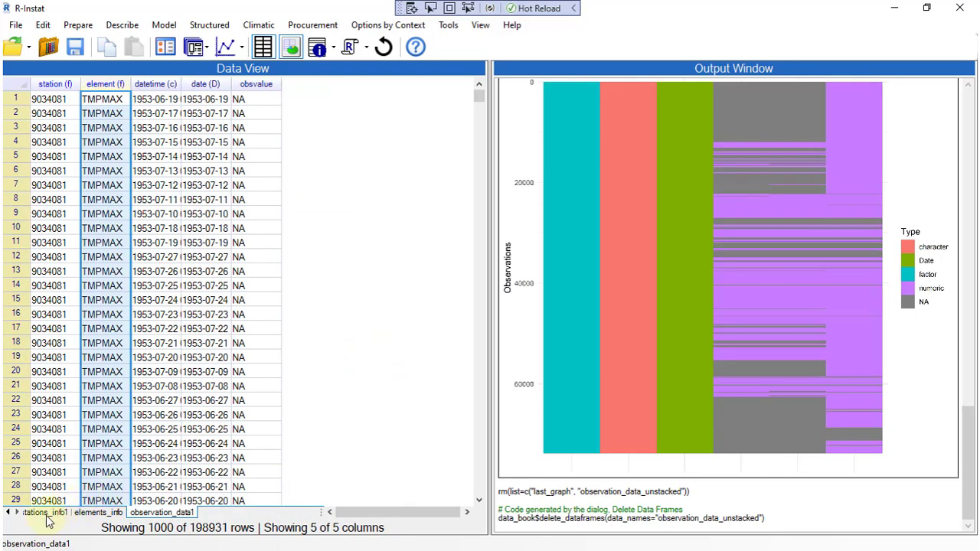
click(44, 513)
right_click(61, 513)
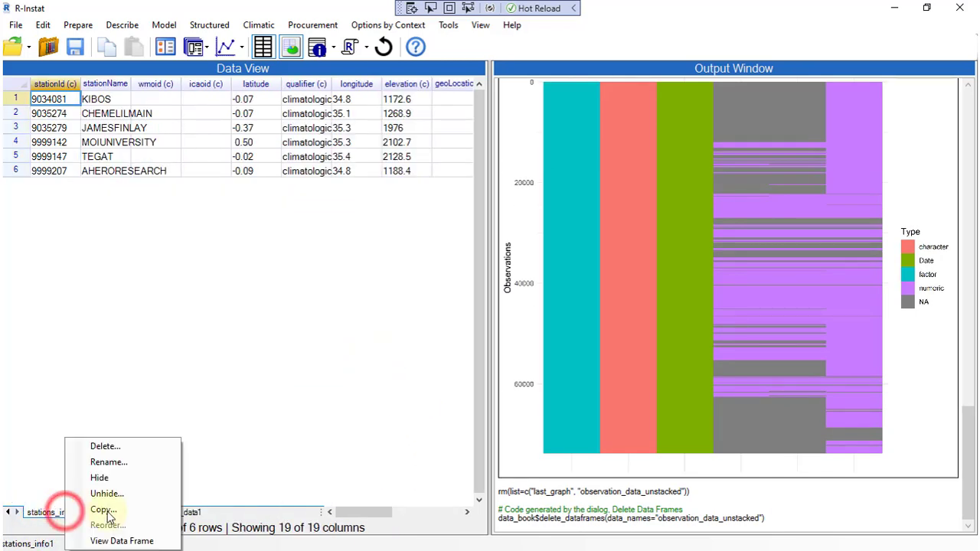
click(123, 446)
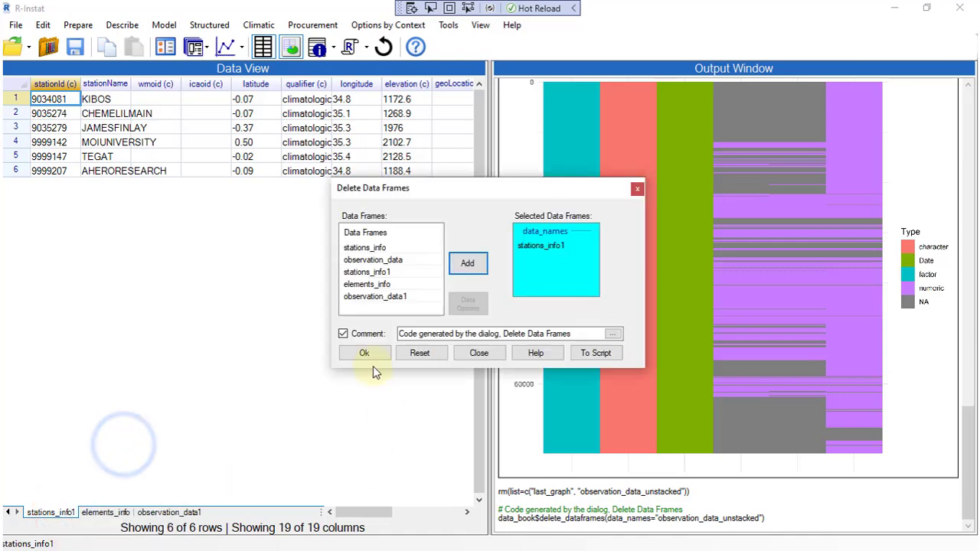
click(366, 352)
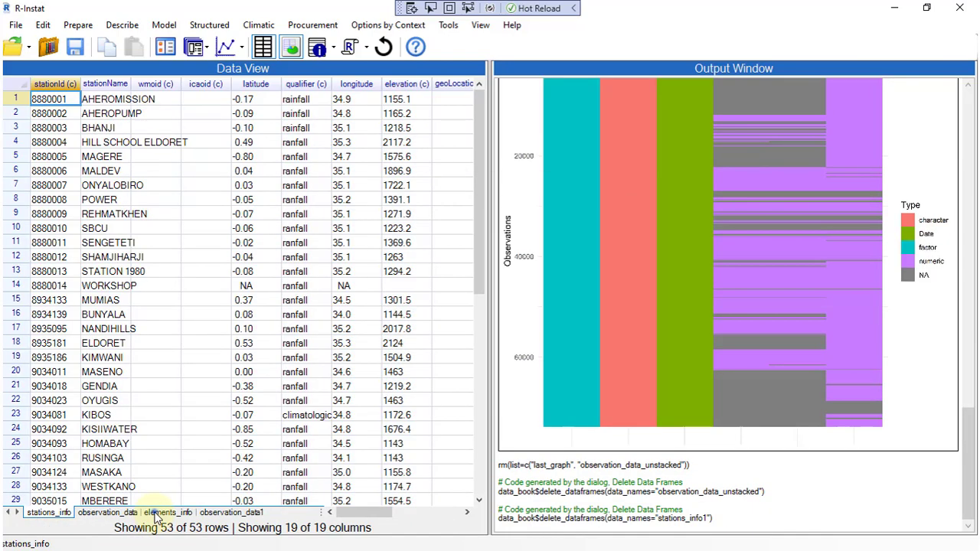
Compare the remaining observation_data and observation_data1 data frames
click(158, 513)
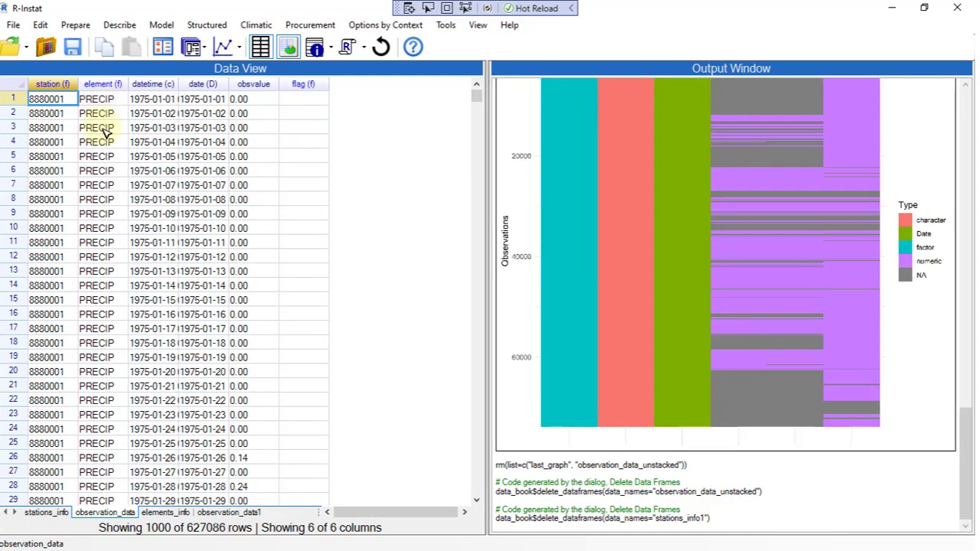
click(232, 512)
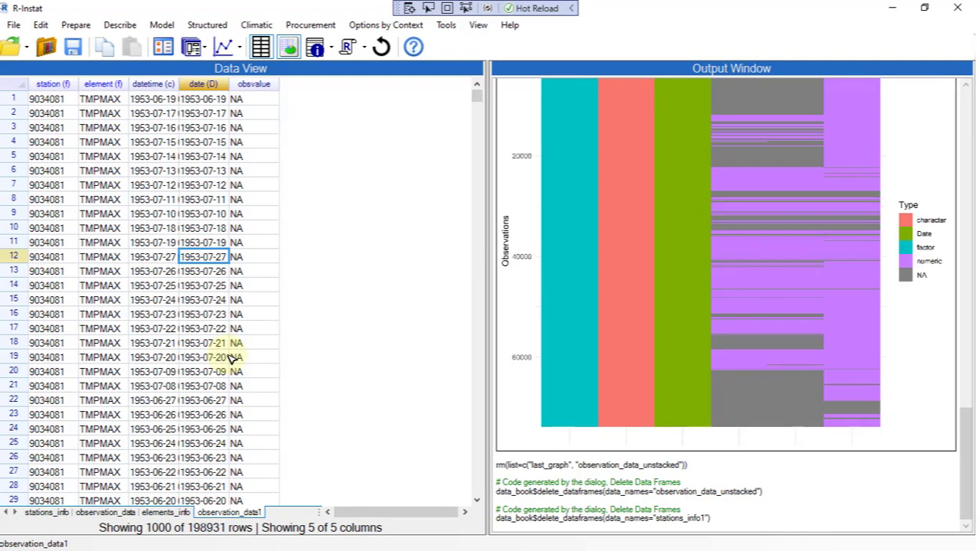
click(236, 170)
Export the observation_data data frame as a comma-separated file named observation_data in the Rain folder on the Desktop
click(13, 24)
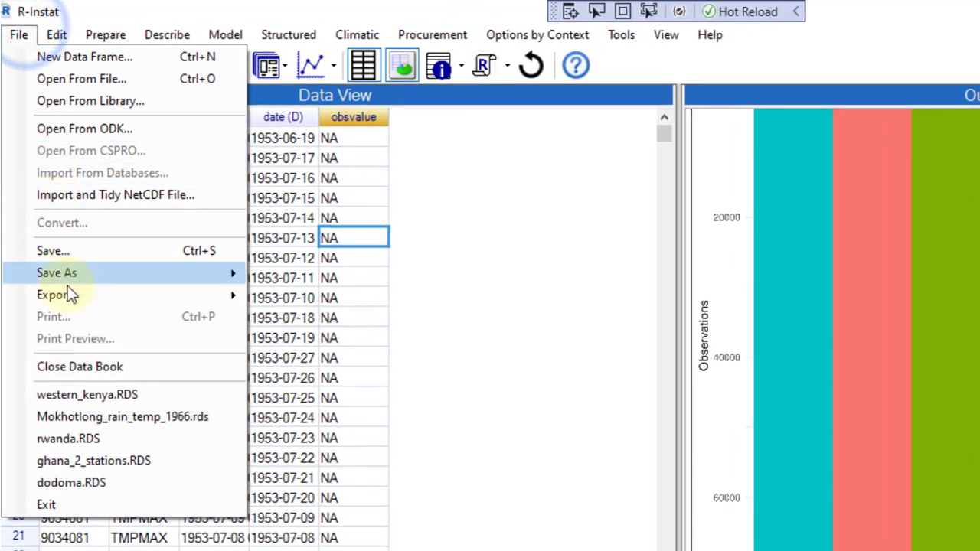
click(75, 272)
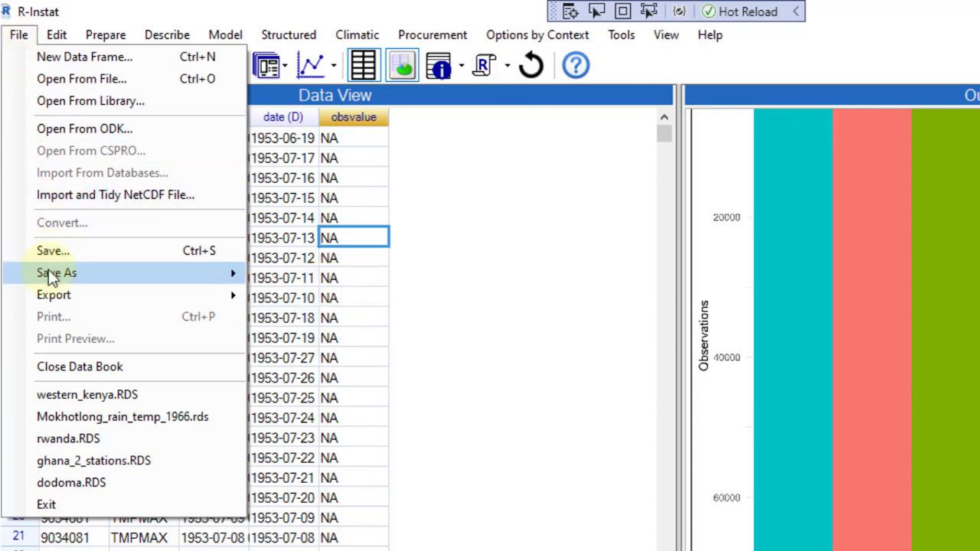
mouse_move(48, 295)
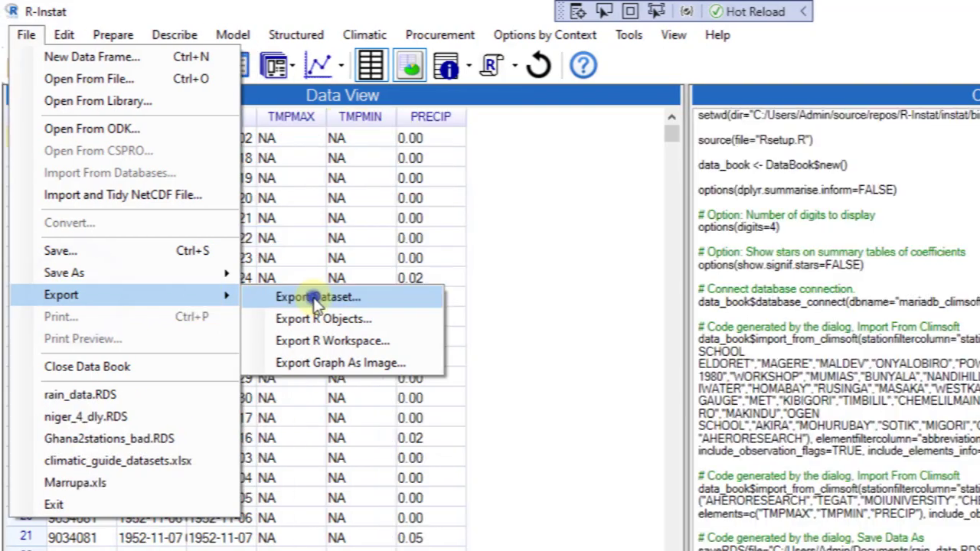
click(313, 306)
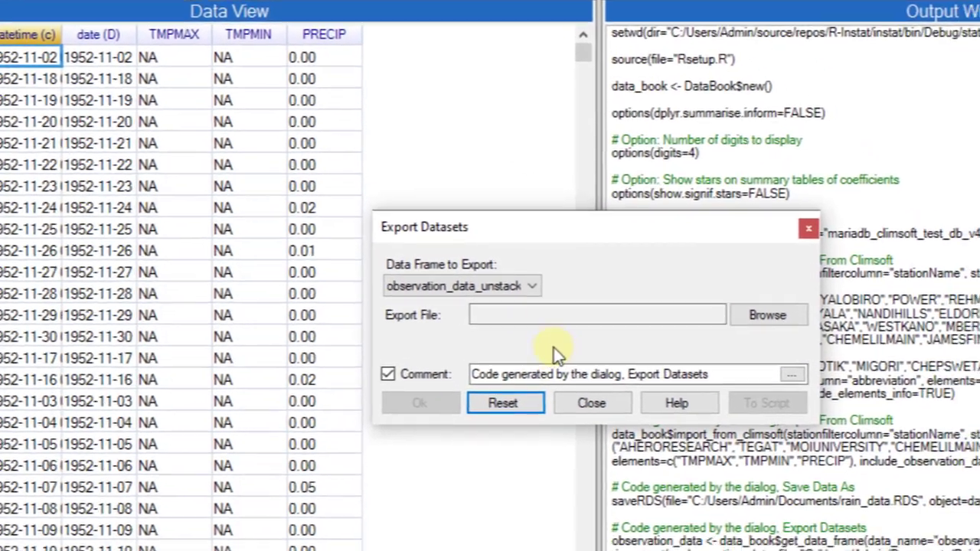
click(391, 202)
click(363, 253)
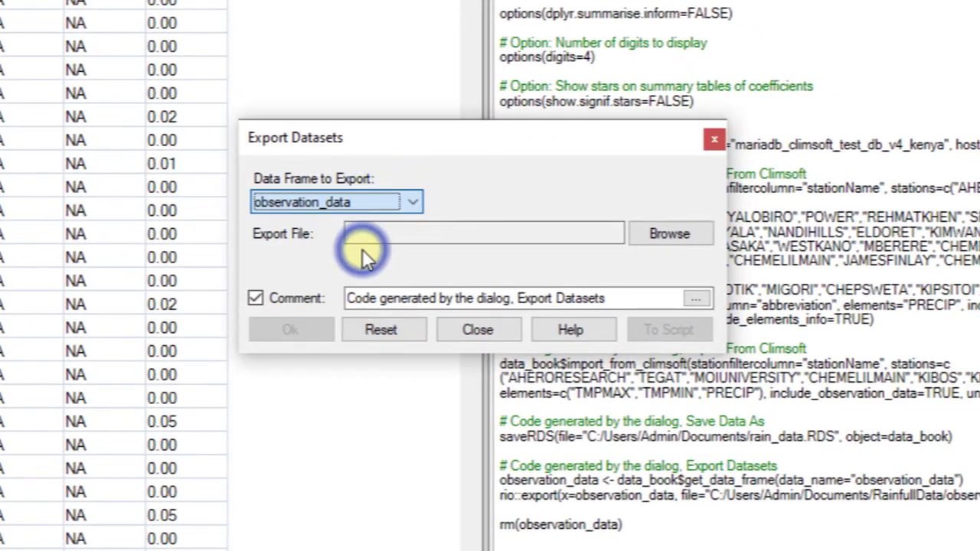
click(664, 231)
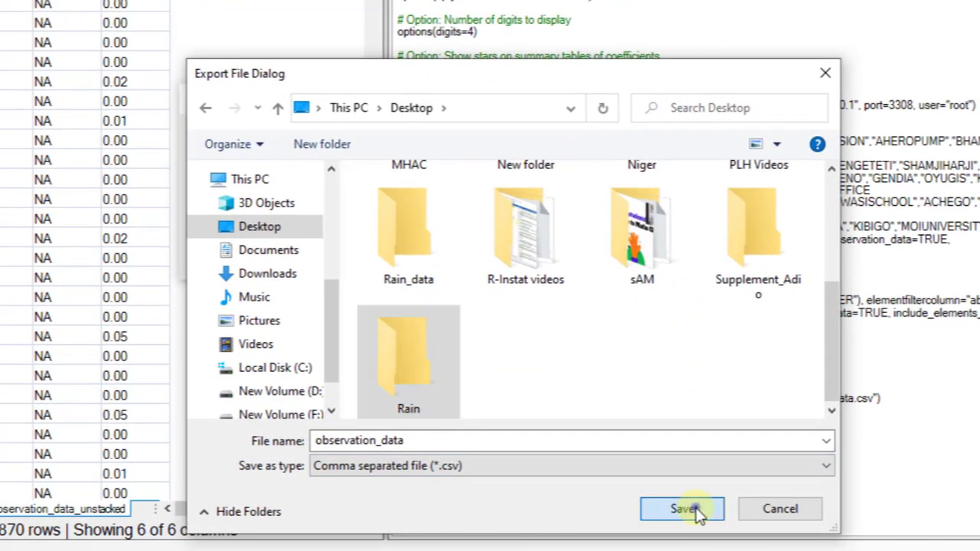
click(685, 509)
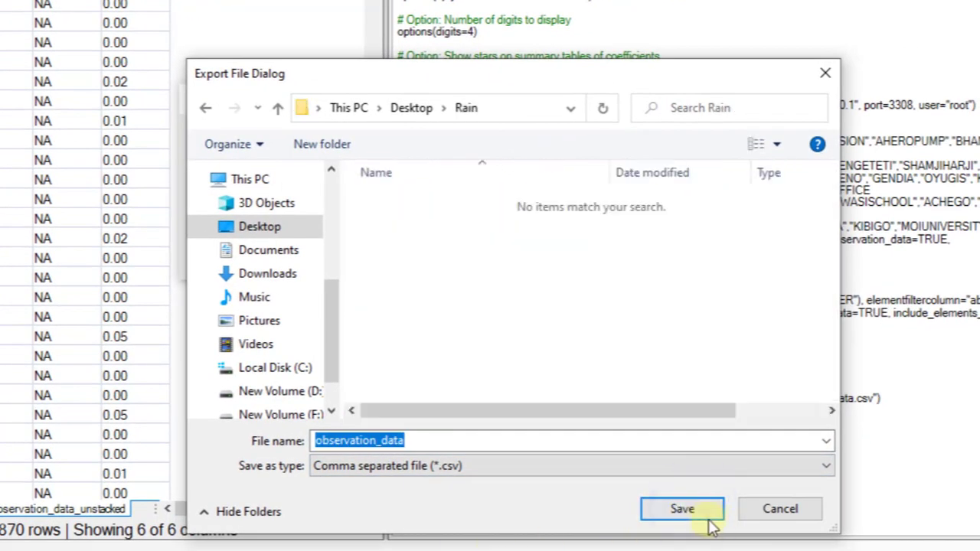
click(683, 510)
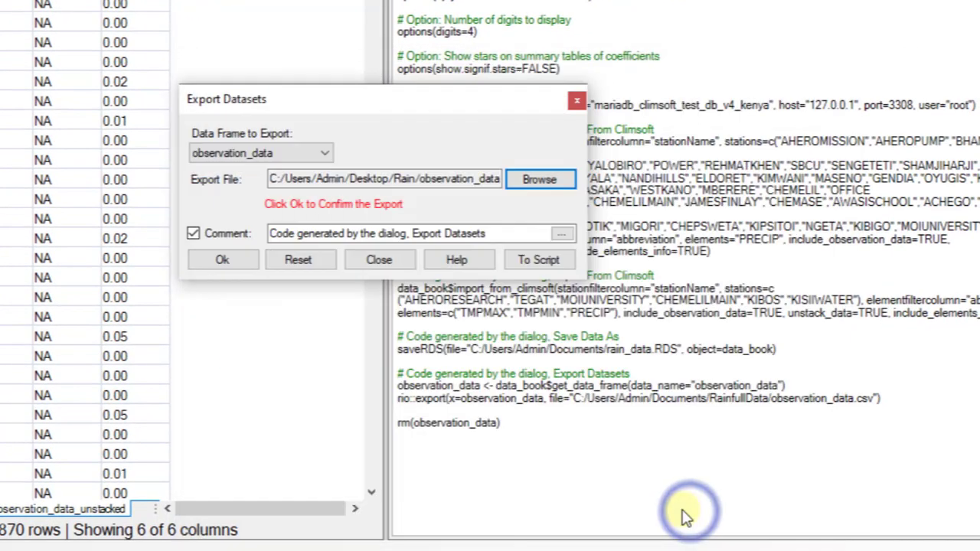
click(221, 264)
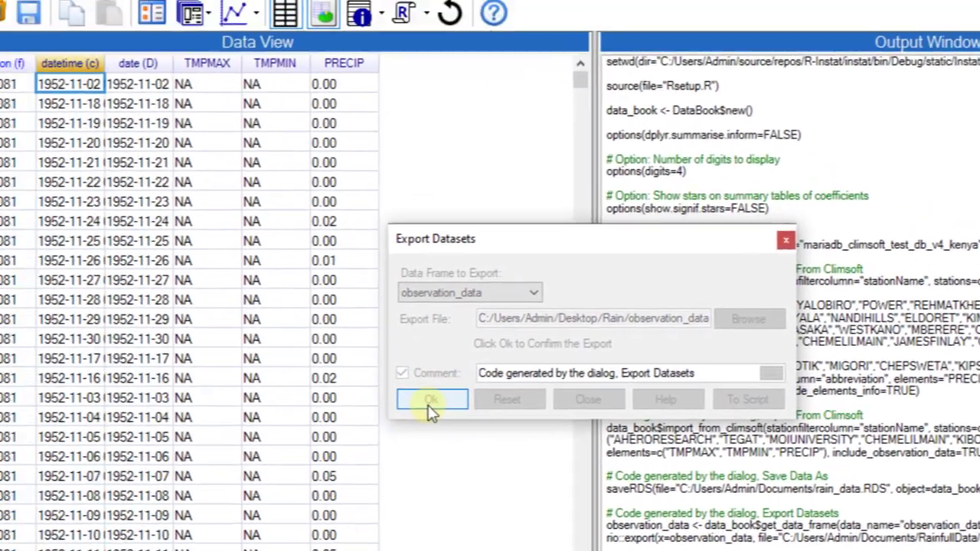
Start another dataset export and select all data frames: stations_info, elements_info, observation_data and observation_data_unstacked
click(24, 33)
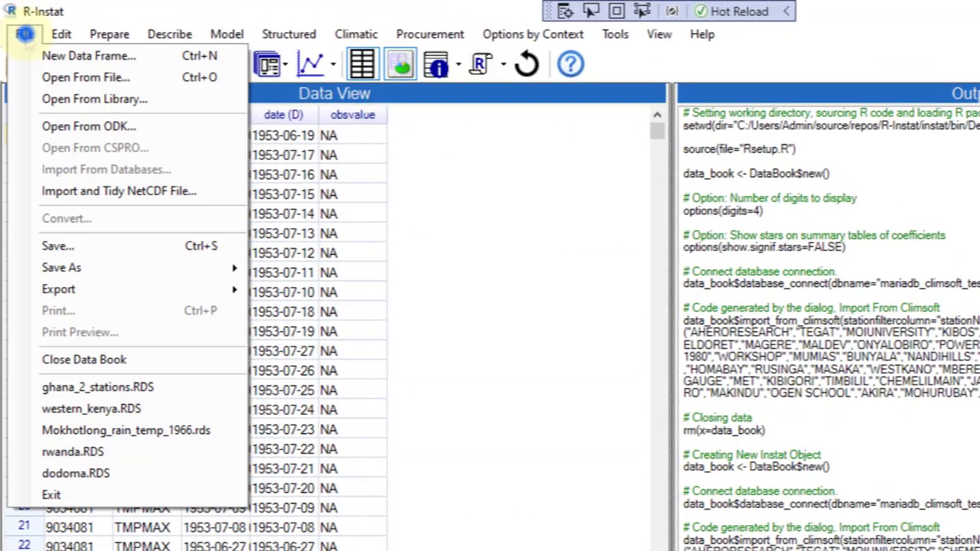
click(124, 282)
click(275, 293)
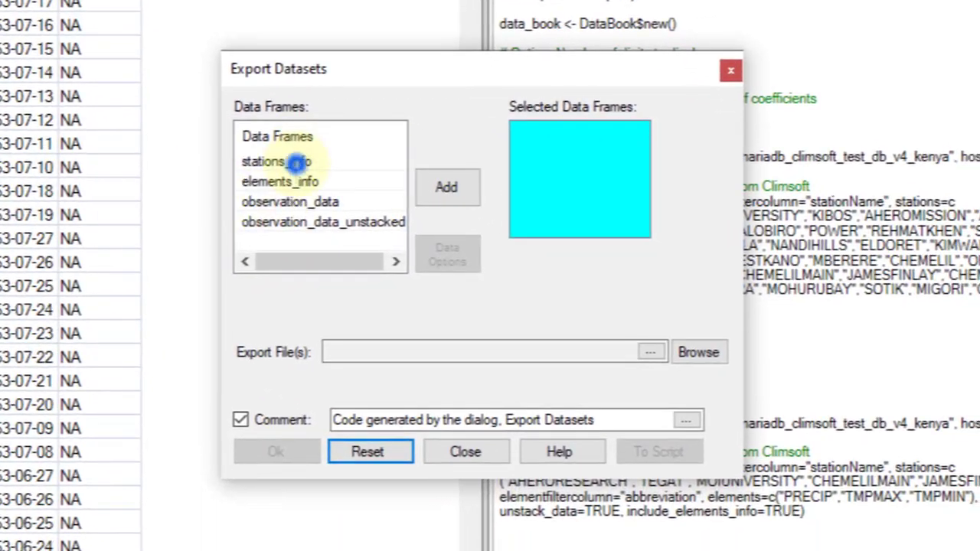
click(297, 163)
right_click(296, 161)
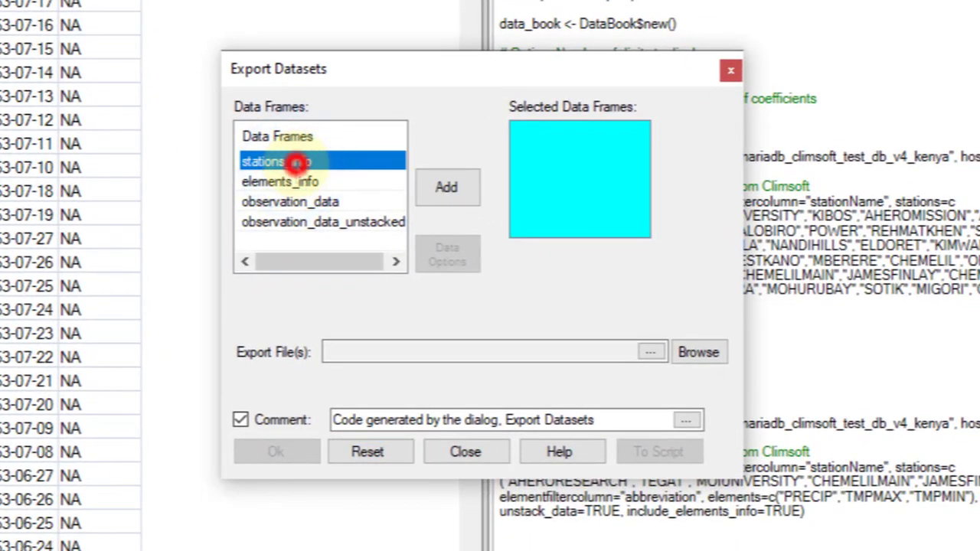
click(360, 257)
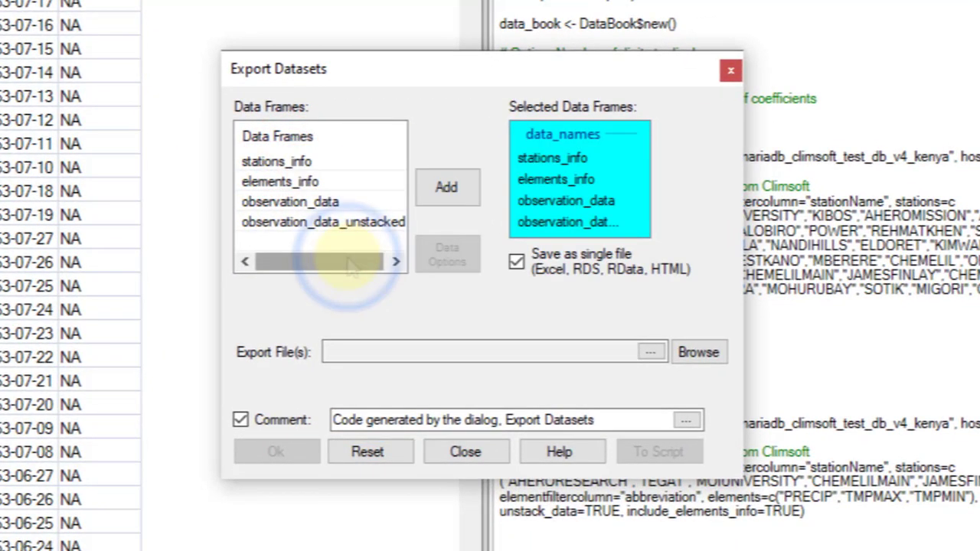